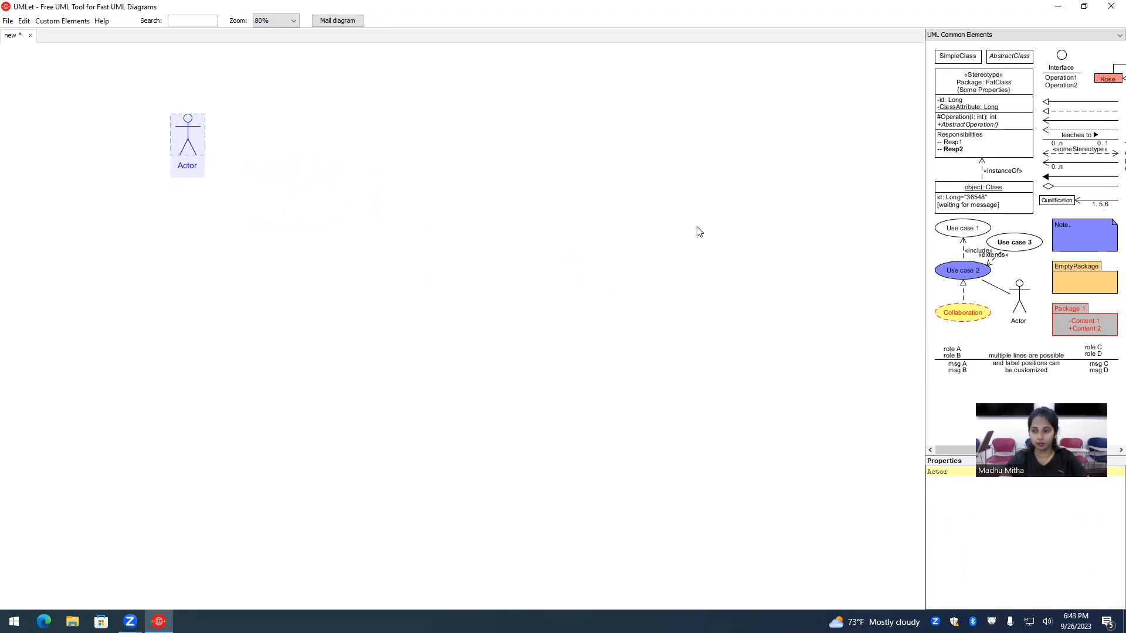
- Duplicate the actor twice and arrange the three actors in a vertical column
double_click(186, 141)
drag(200, 148, 205, 235)
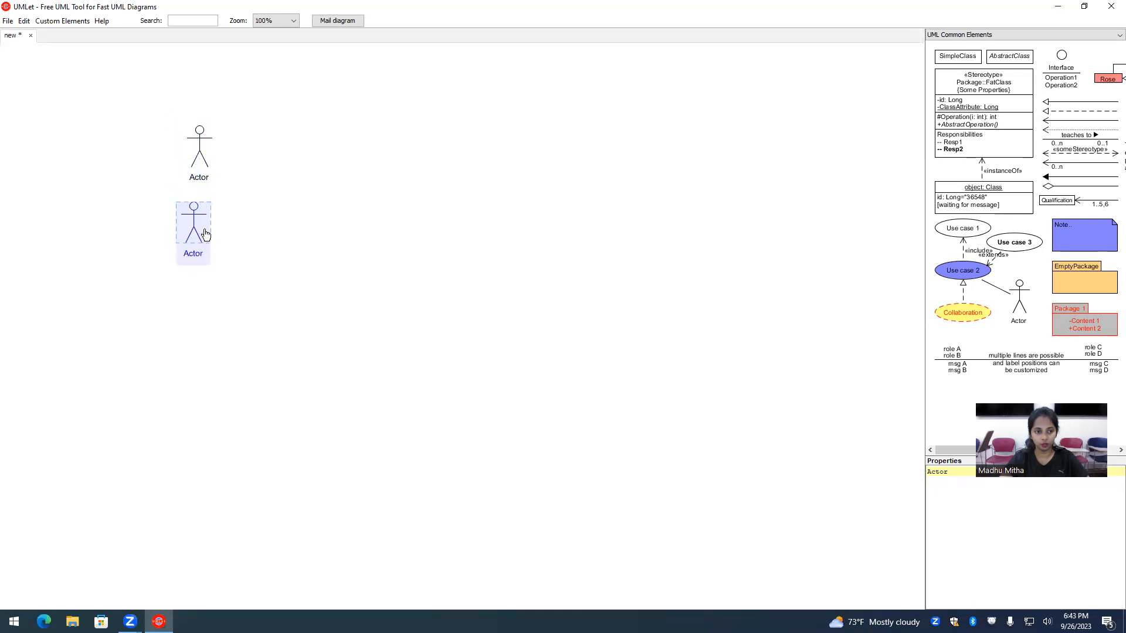
double_click(200, 231)
drag(207, 259, 201, 344)
drag(194, 224, 193, 241)
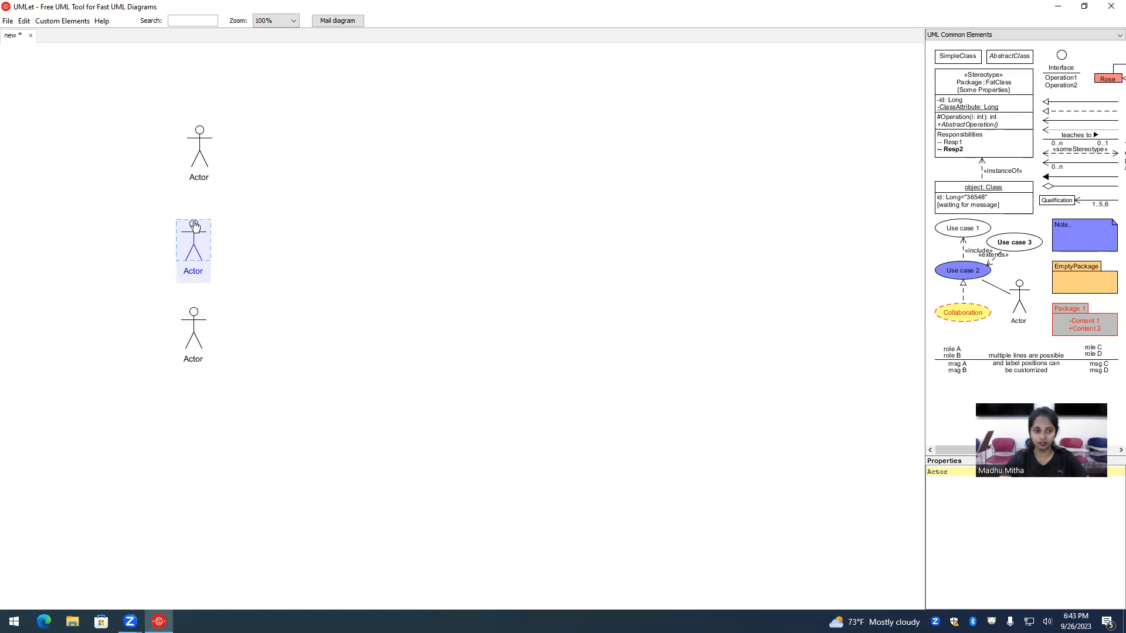
- Duplicate the three actors into a second column on the other side of the diagram, leaving space between the columns
double_click(200, 150)
drag(213, 163, 580, 186)
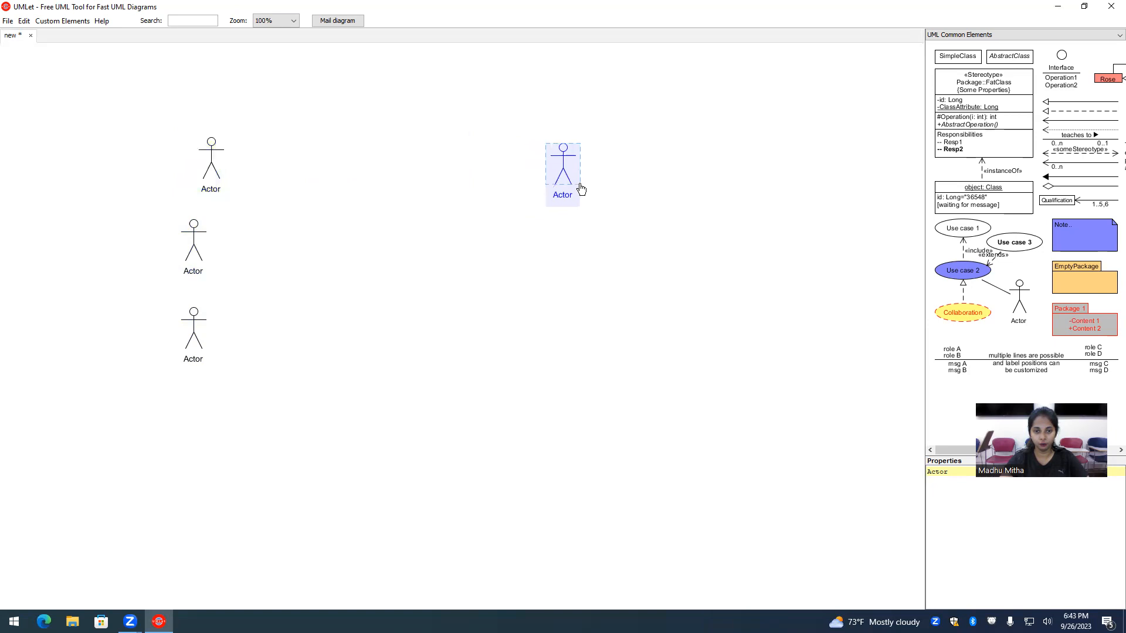
double_click(195, 245)
drag(197, 252, 573, 265)
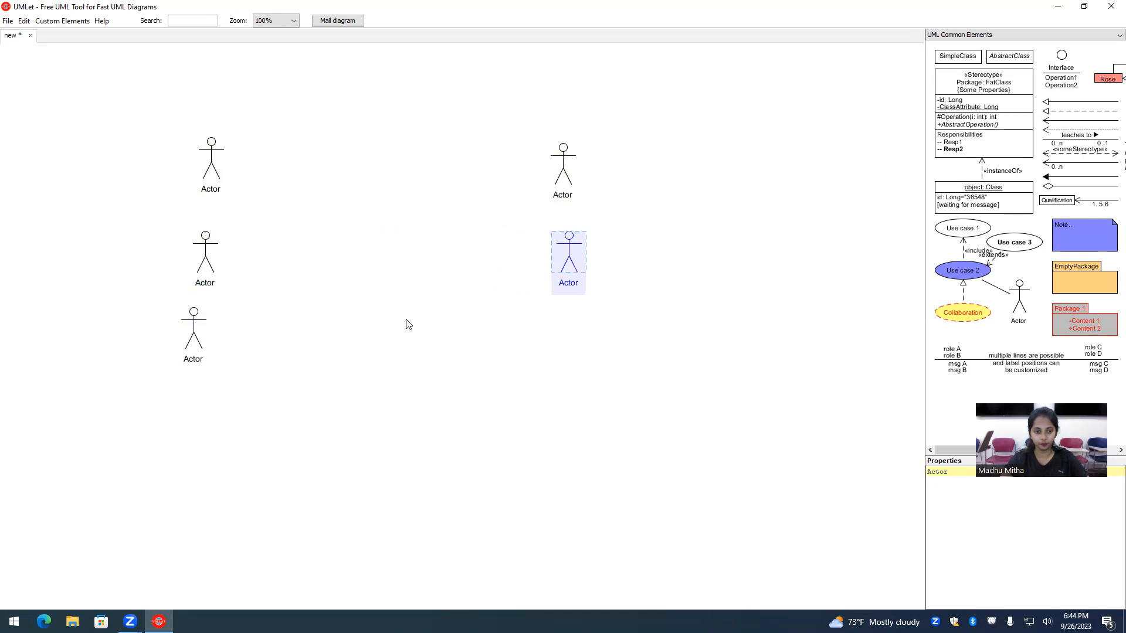
drag(188, 337, 210, 374)
double_click(575, 353)
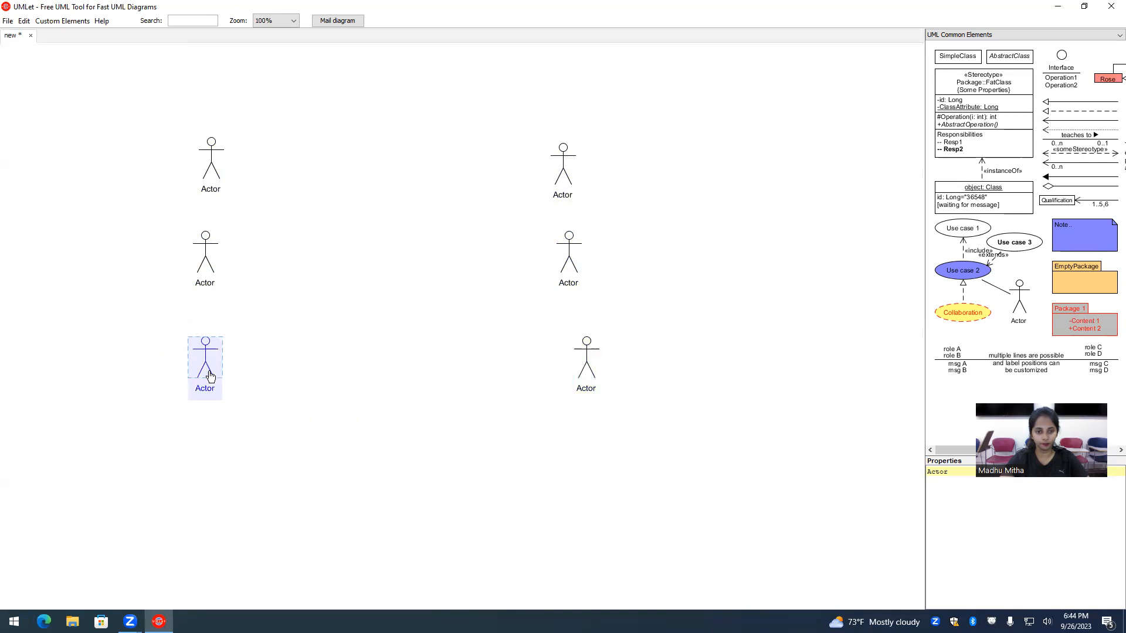
drag(582, 376, 576, 367)
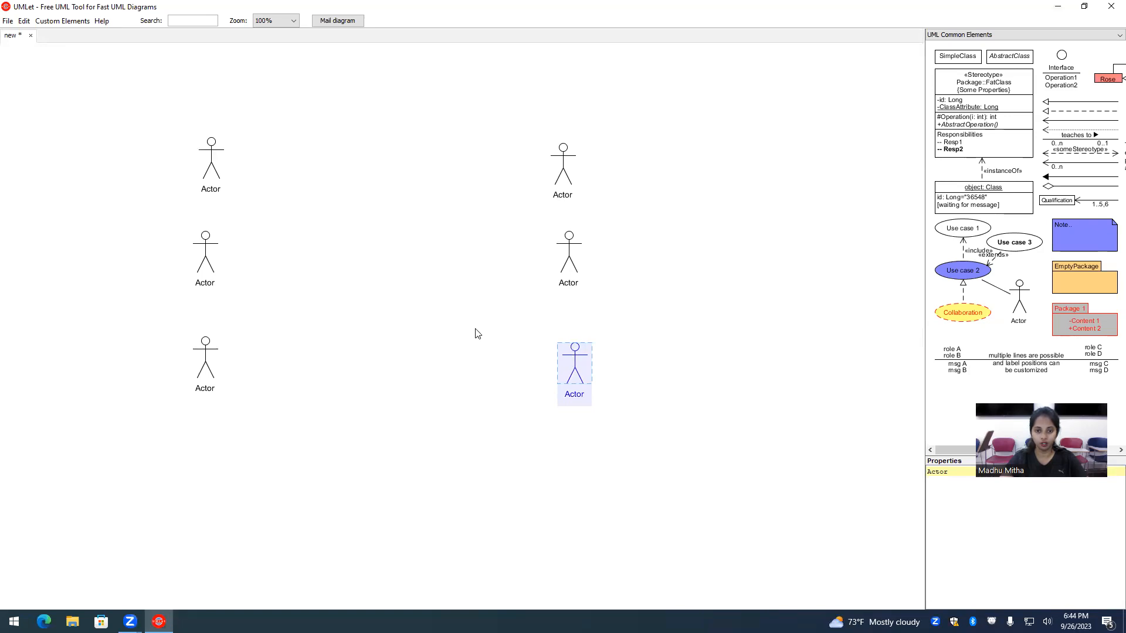
click(565, 271)
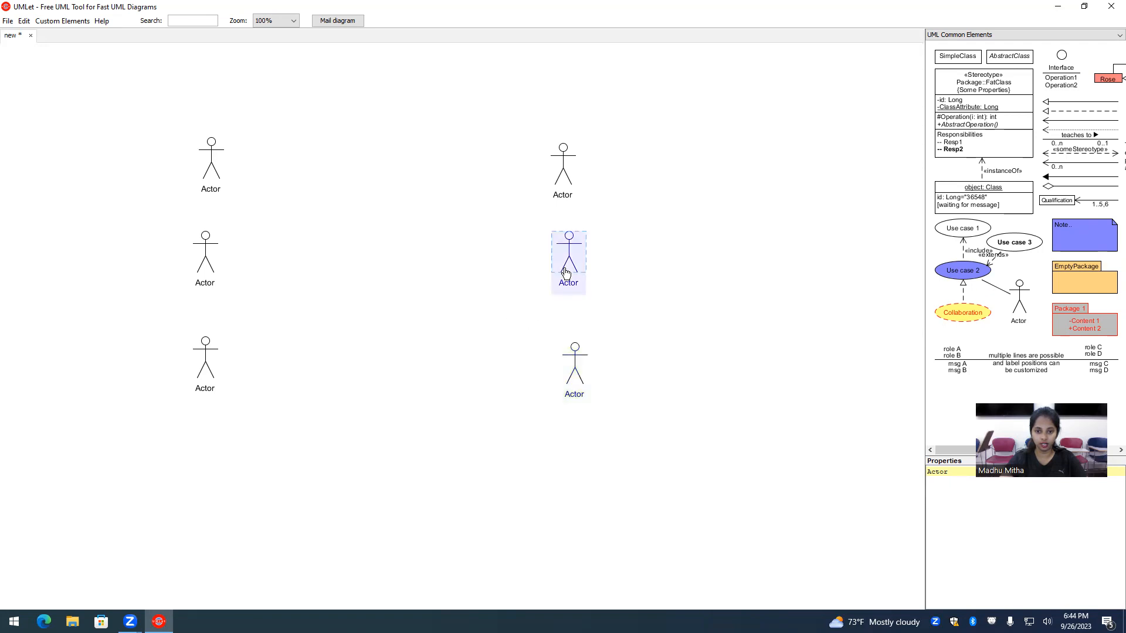
click(652, 244)
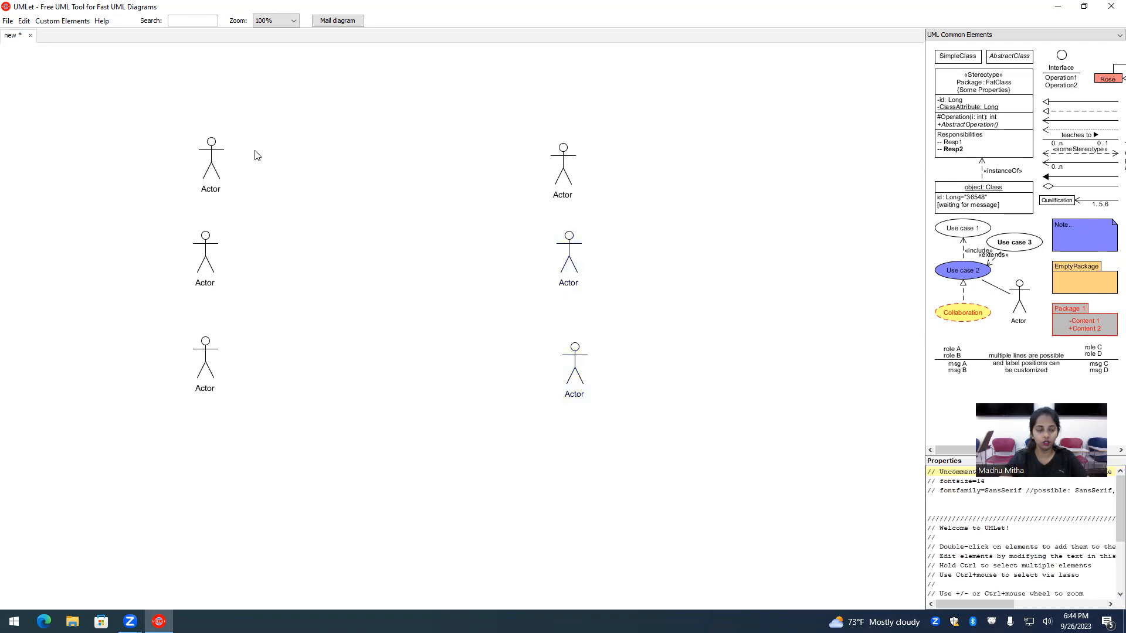
- Set the foreground color of the first column's top actor to green
click(210, 163)
right_click(211, 163)
mouse_move(302, 236)
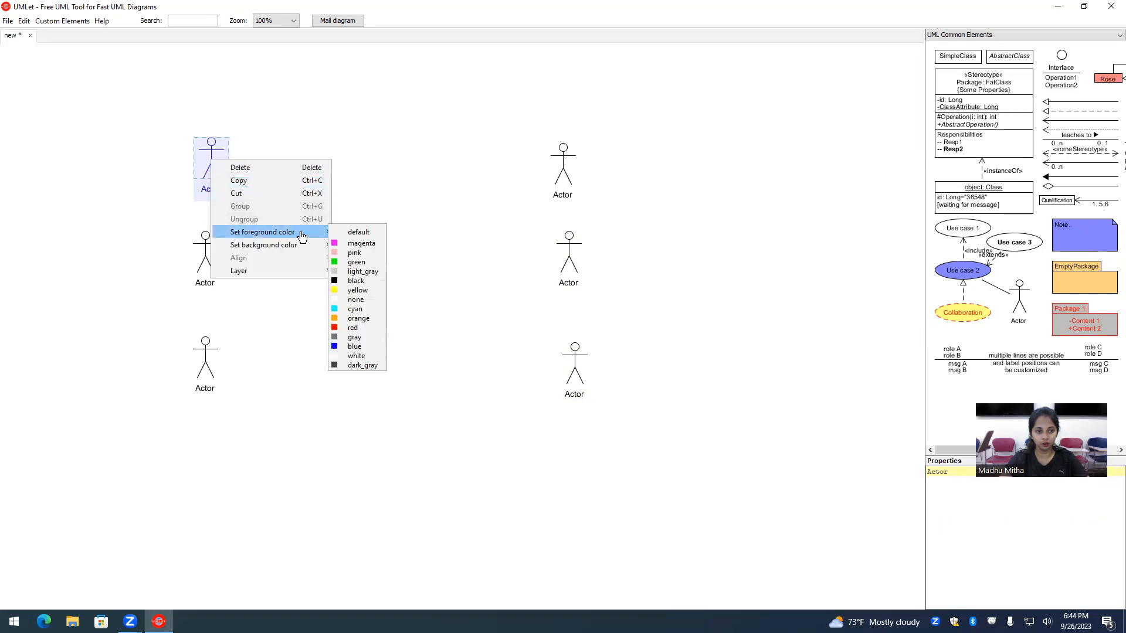
click(357, 262)
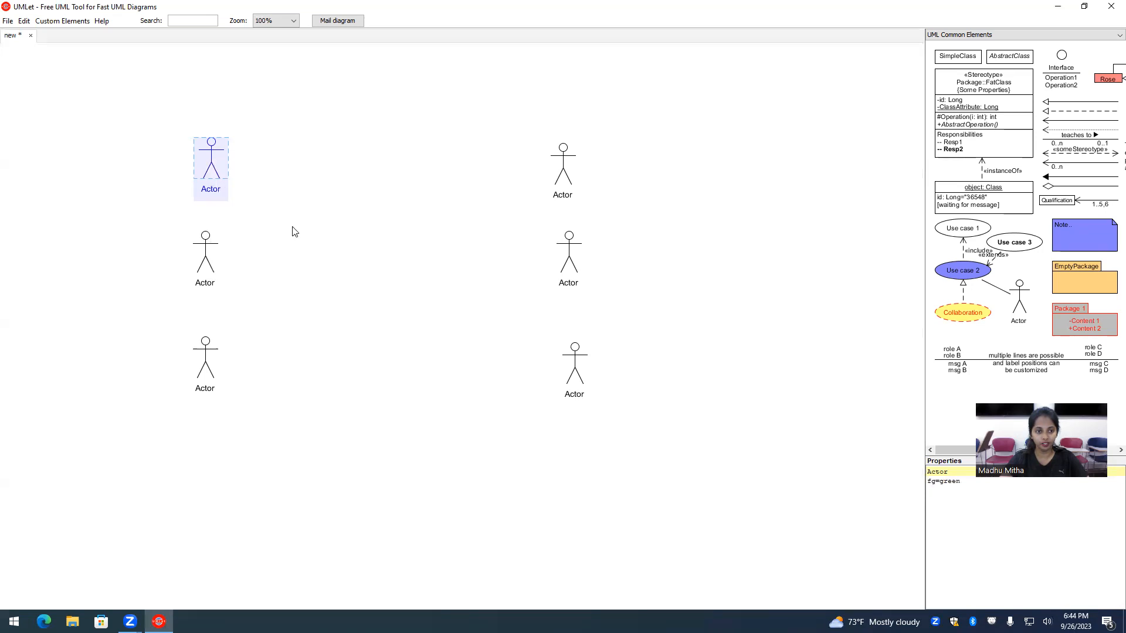
click(240, 176)
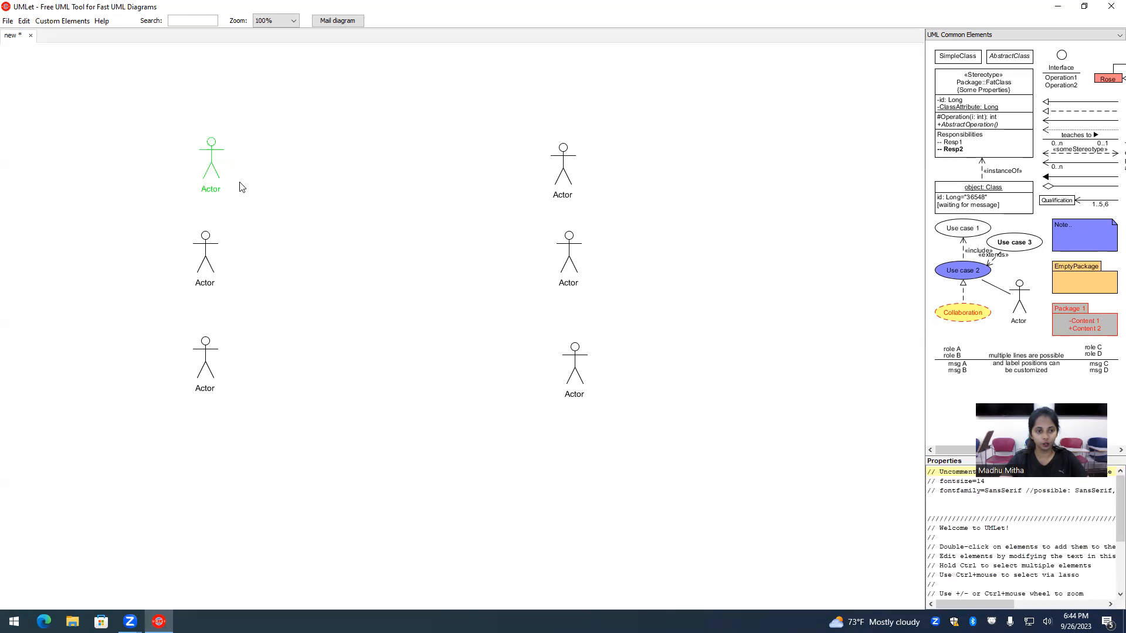
- Set the green actor's background color to black
click(212, 166)
right_click(212, 163)
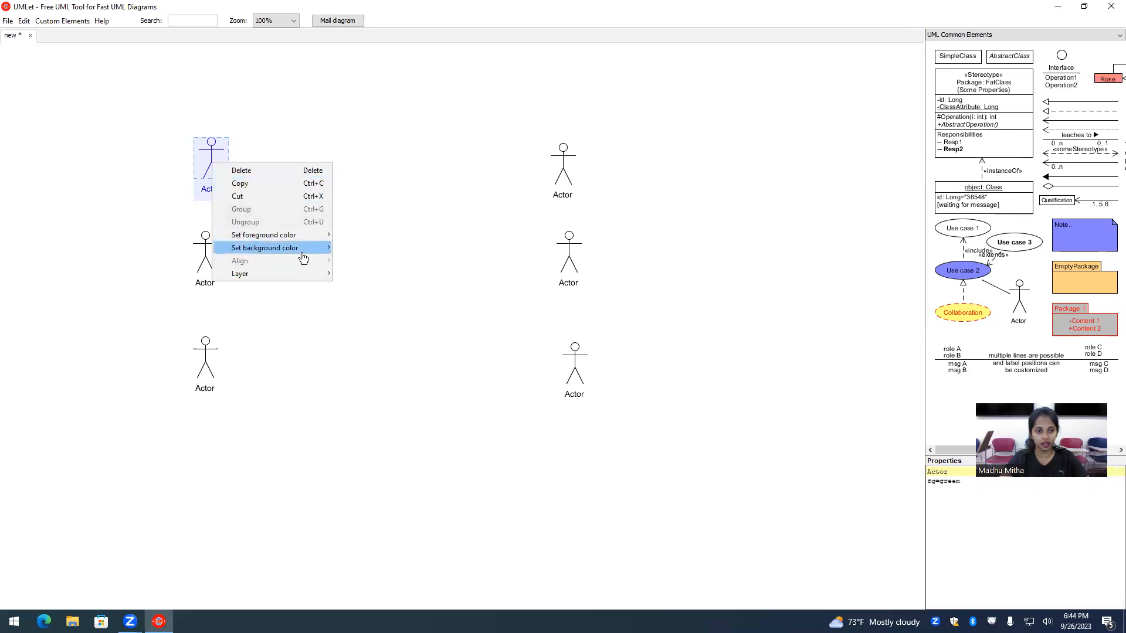
click(352, 298)
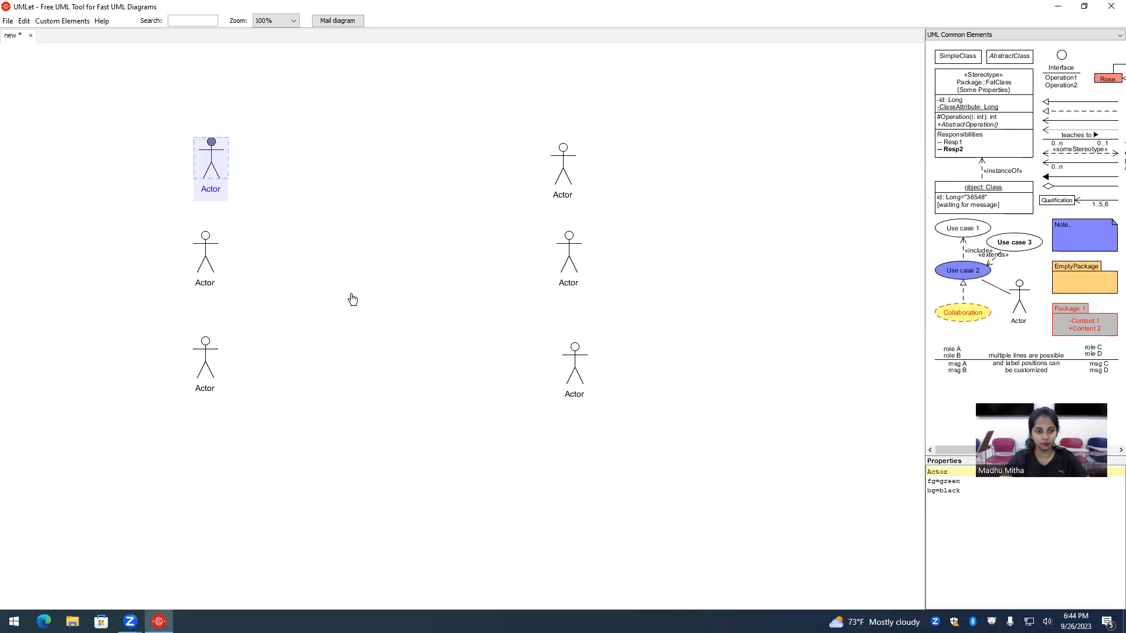
click(330, 263)
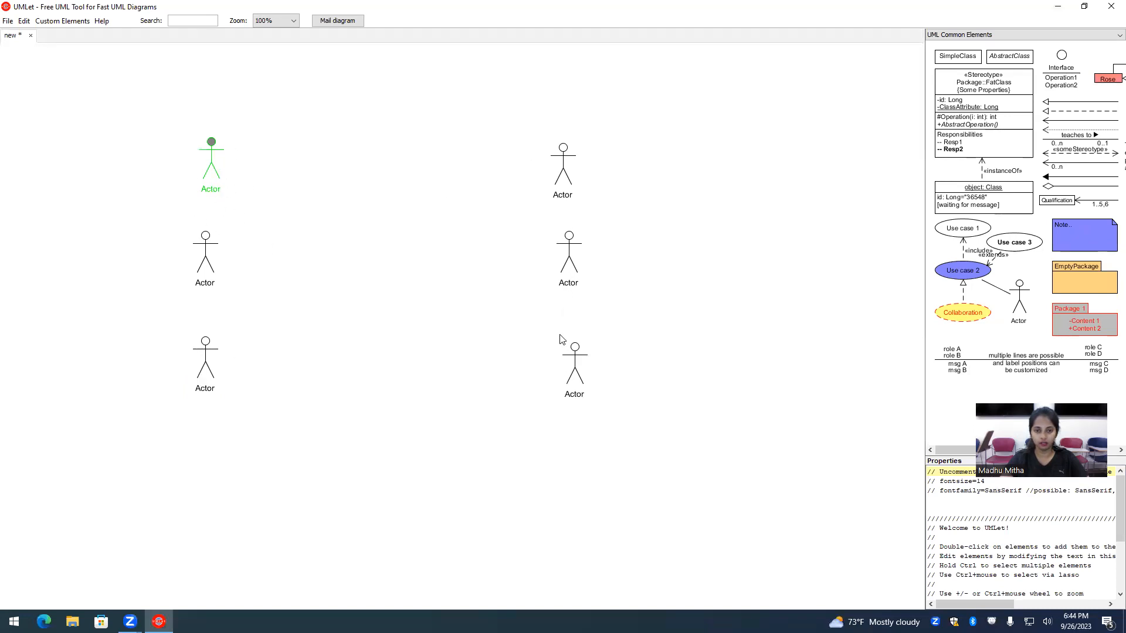
- Align the second column's lowest actor with those above it, and stack three "Use case 1" ellipses between the actor columns
drag(577, 368, 573, 361)
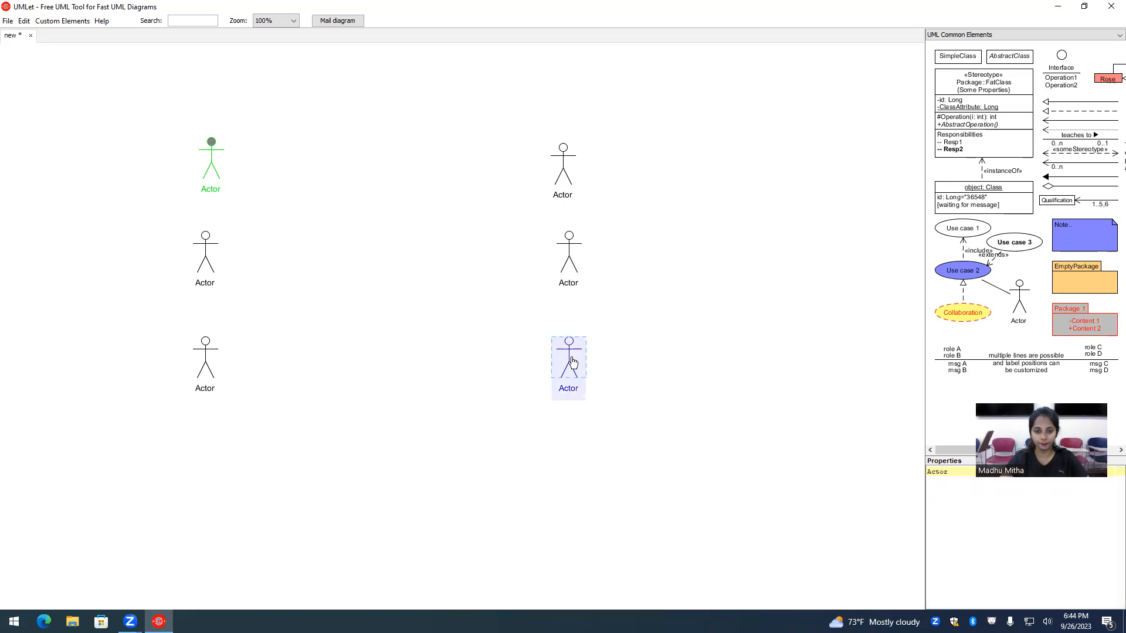
drag(974, 235, 418, 259)
double_click(390, 158)
double_click(402, 207)
click(420, 230)
drag(418, 218, 407, 206)
drag(412, 268, 406, 256)
click(420, 306)
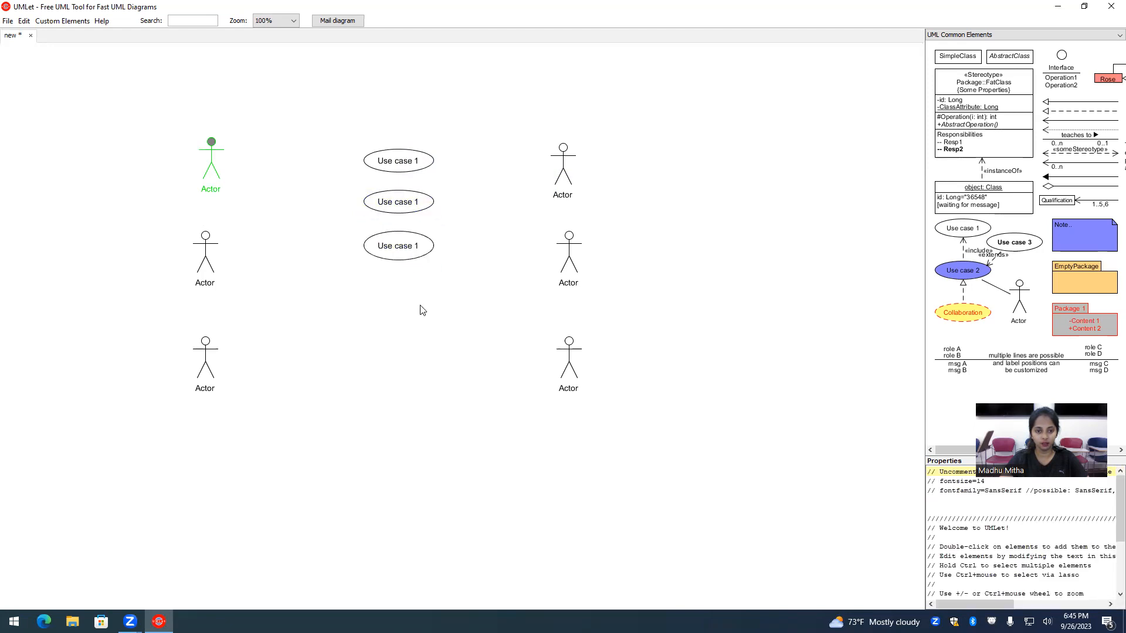
- Duplicate the third use case, place the copy below it, and adjust the third ellipse's alignment with the upper two
double_click(412, 253)
click(415, 256)
drag(415, 259, 416, 312)
click(409, 253)
drag(410, 253, 410, 247)
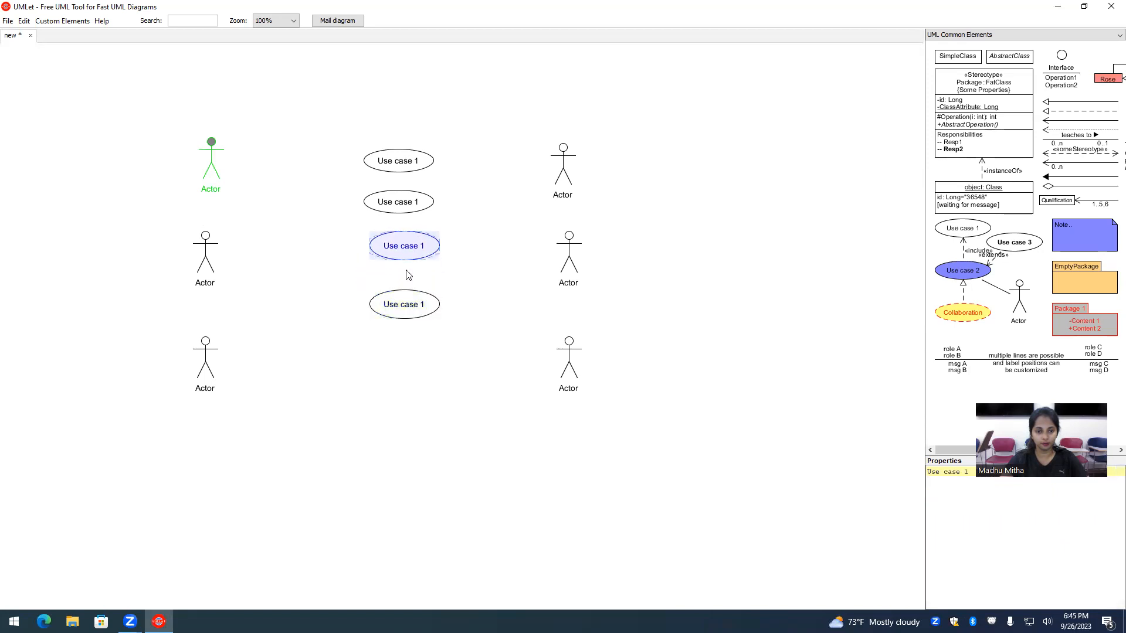
click(414, 306)
drag(412, 304, 415, 303)
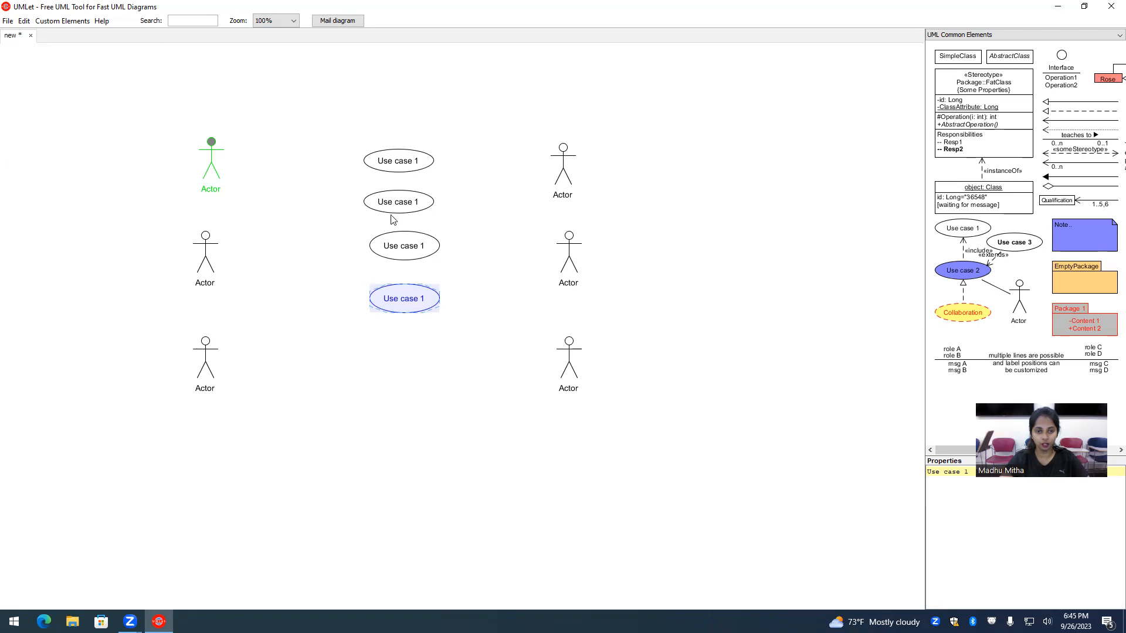
drag(409, 303, 414, 308)
drag(410, 253, 409, 256)
click(407, 296)
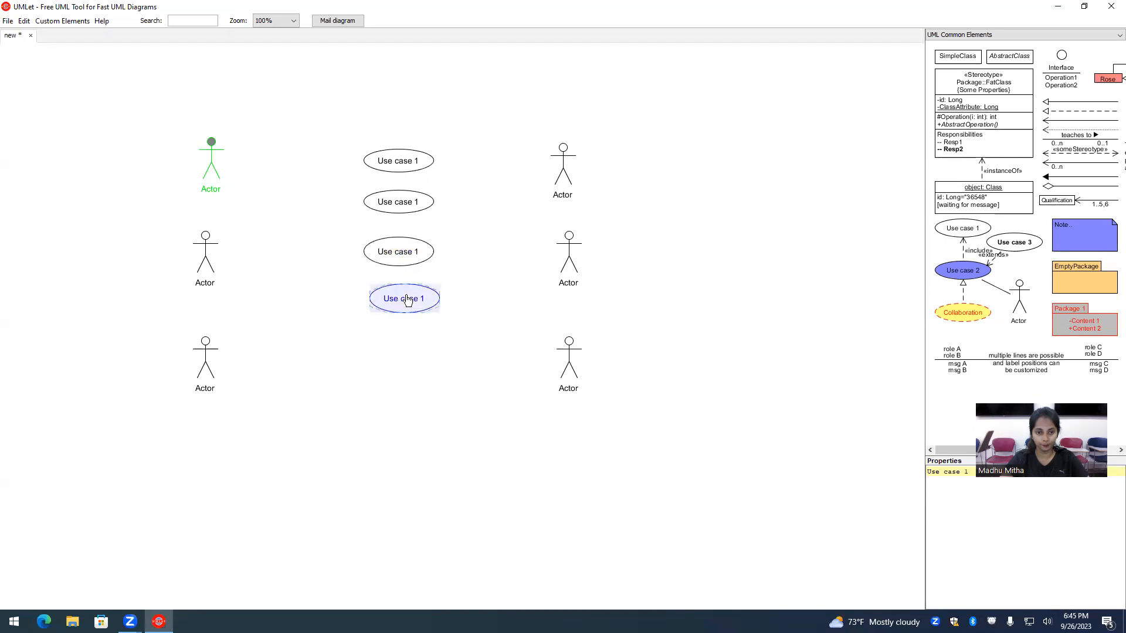
- Add a fifth and sixth use case by duplicating the lowest ellipse, and space them down the column
double_click(408, 307)
drag(420, 310, 415, 364)
drag(419, 309, 404, 304)
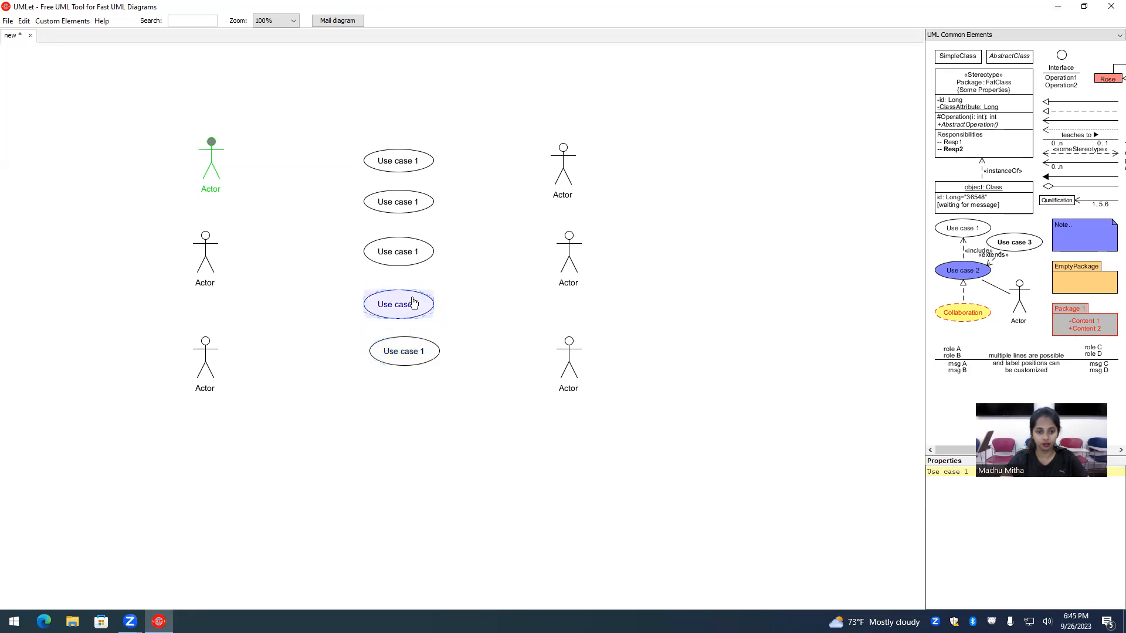
double_click(400, 362)
drag(428, 366, 411, 346)
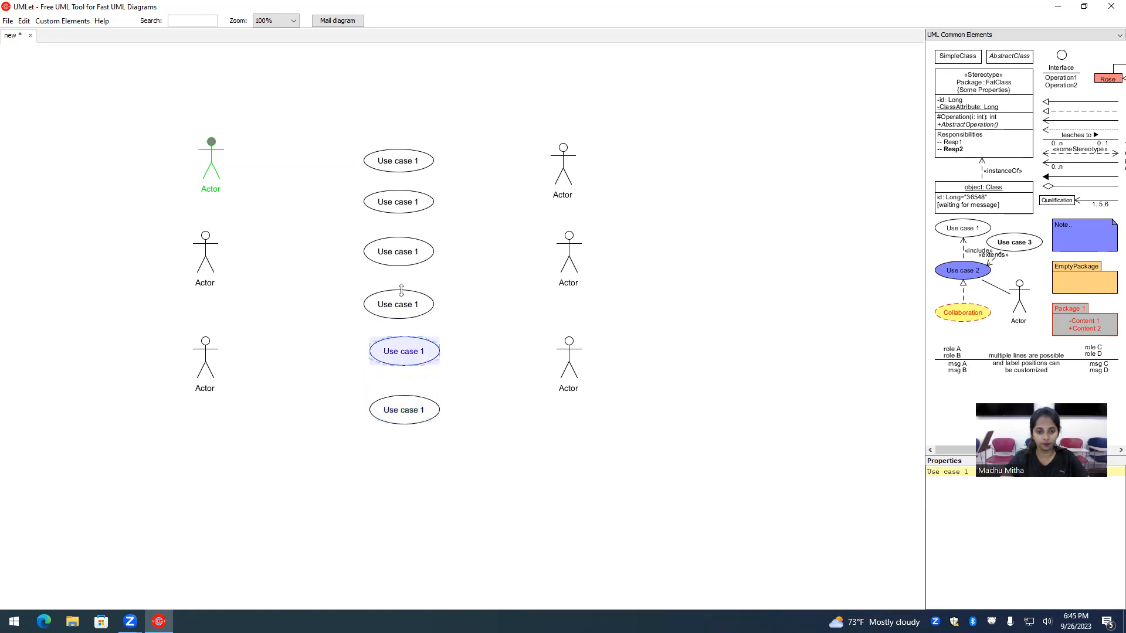
drag(411, 406, 411, 389)
drag(412, 309, 412, 303)
drag(418, 356, 412, 344)
click(411, 395)
mouse_move(411, 394)
mouse_down()
mouse_move(396, 451)
mouse_move(406, 386)
mouse_up()
- Duplicate use cases four more times and stack the copies below to make a column of ten ellipses
double_click(396, 386)
click(397, 441)
drag(398, 441, 417, 435)
double_click(406, 432)
double_click(417, 450)
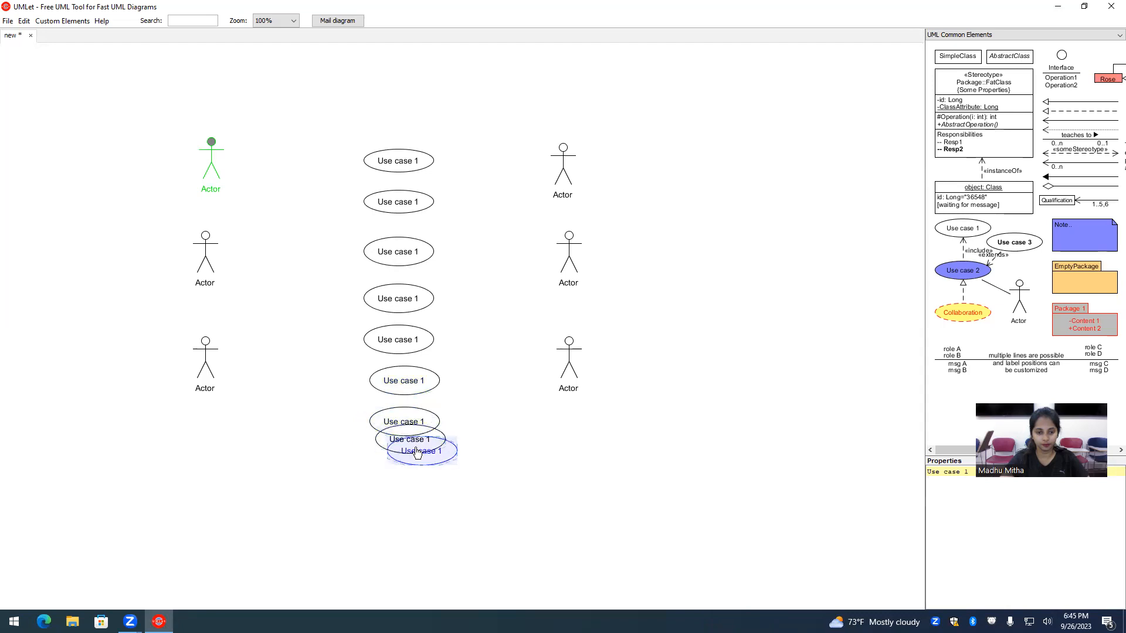
drag(446, 460, 429, 502)
click(435, 444)
double_click(435, 445)
drag(427, 472, 424, 539)
drag(435, 440, 431, 461)
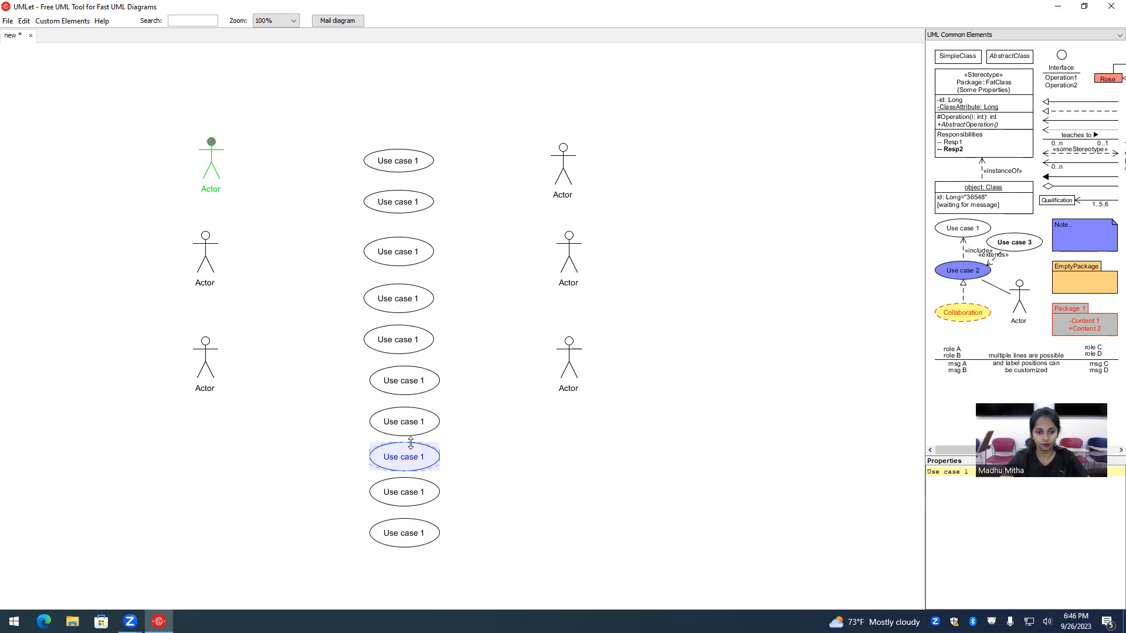
- Move the use cases upward one by one to spread the column more evenly
drag(412, 167, 419, 140)
drag(403, 202, 409, 185)
drag(405, 253, 415, 230)
drag(402, 299, 408, 276)
drag(409, 342, 413, 324)
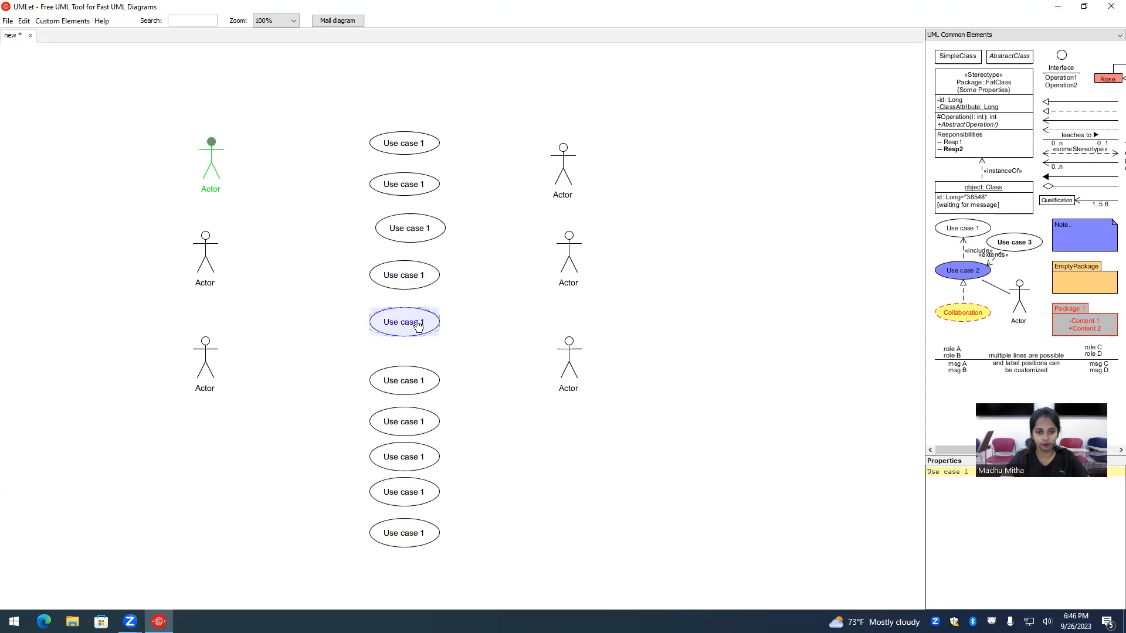
drag(413, 381, 412, 365)
drag(408, 417, 403, 406)
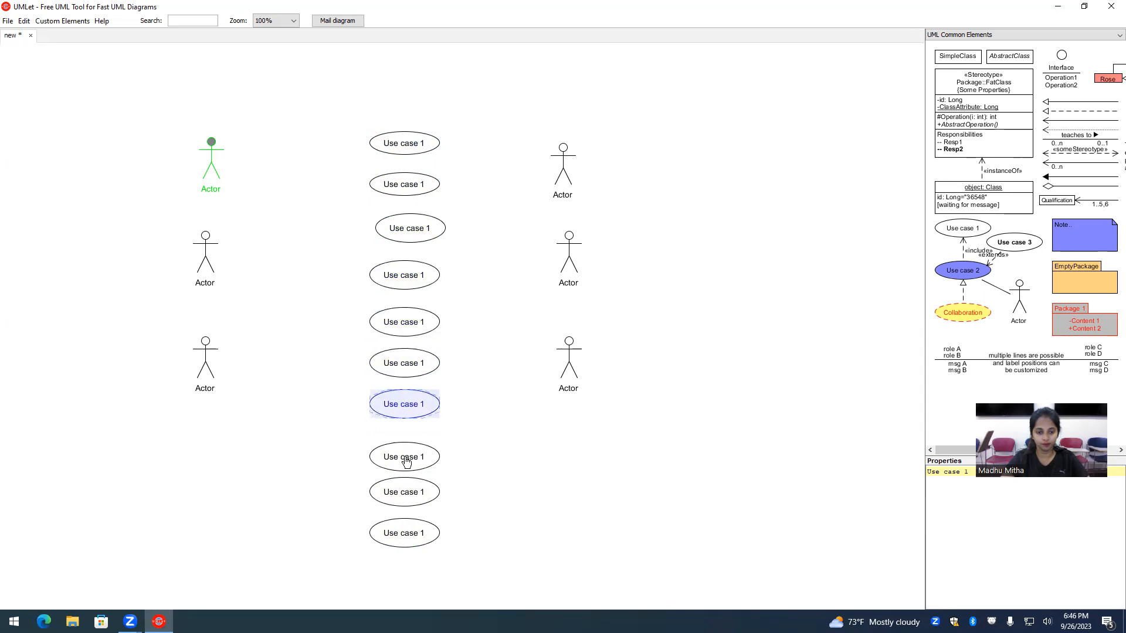
drag(406, 460, 403, 452)
drag(407, 493, 406, 493)
- Spread the three actors in each column vertically along the height of the use case column
drag(203, 346, 197, 452)
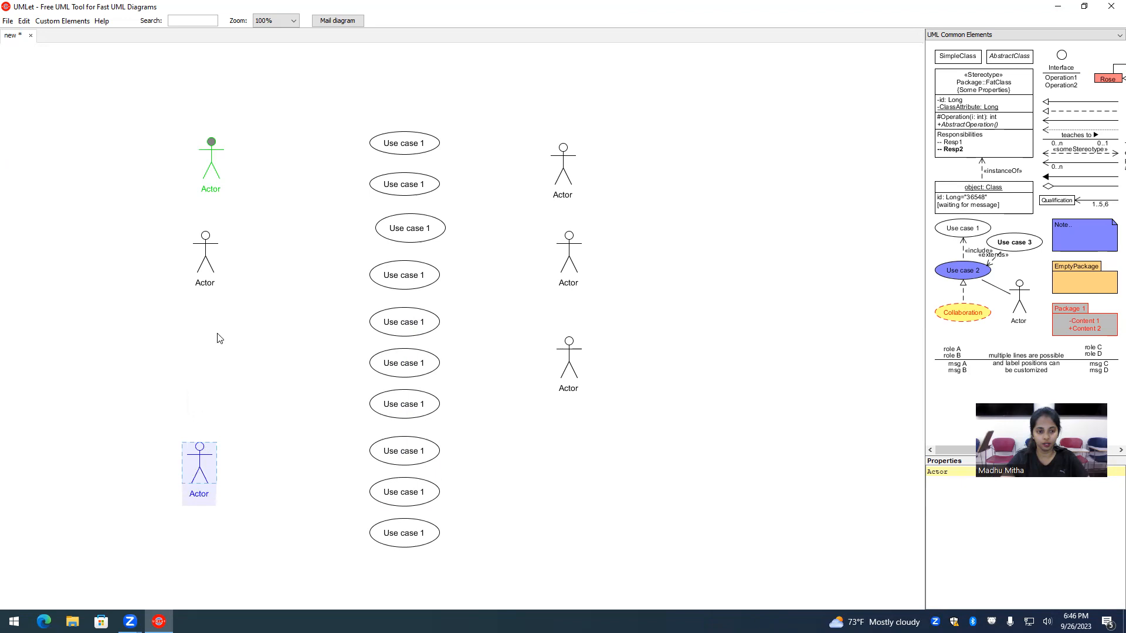
drag(209, 253, 200, 335)
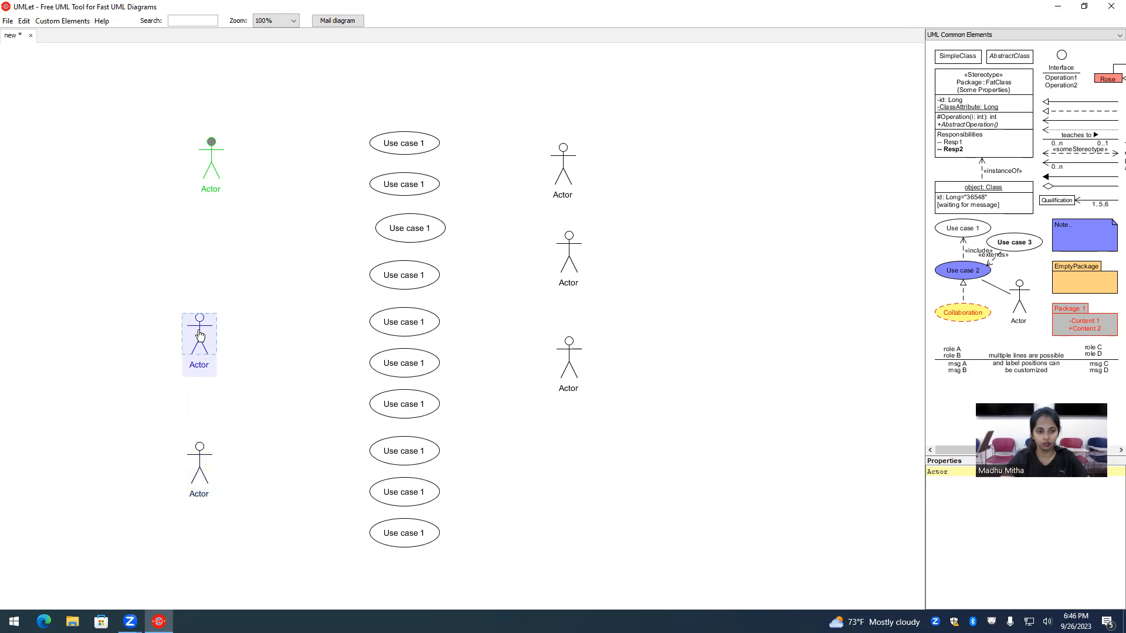
drag(211, 179, 206, 232)
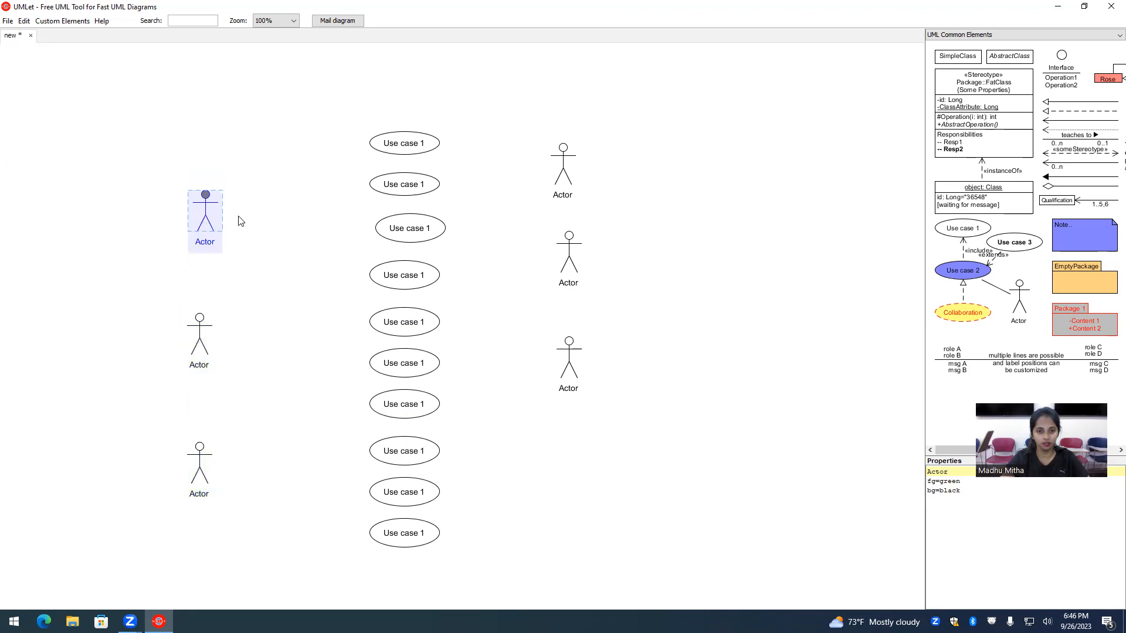
drag(558, 372, 541, 501)
drag(569, 249, 552, 355)
drag(562, 166, 555, 210)
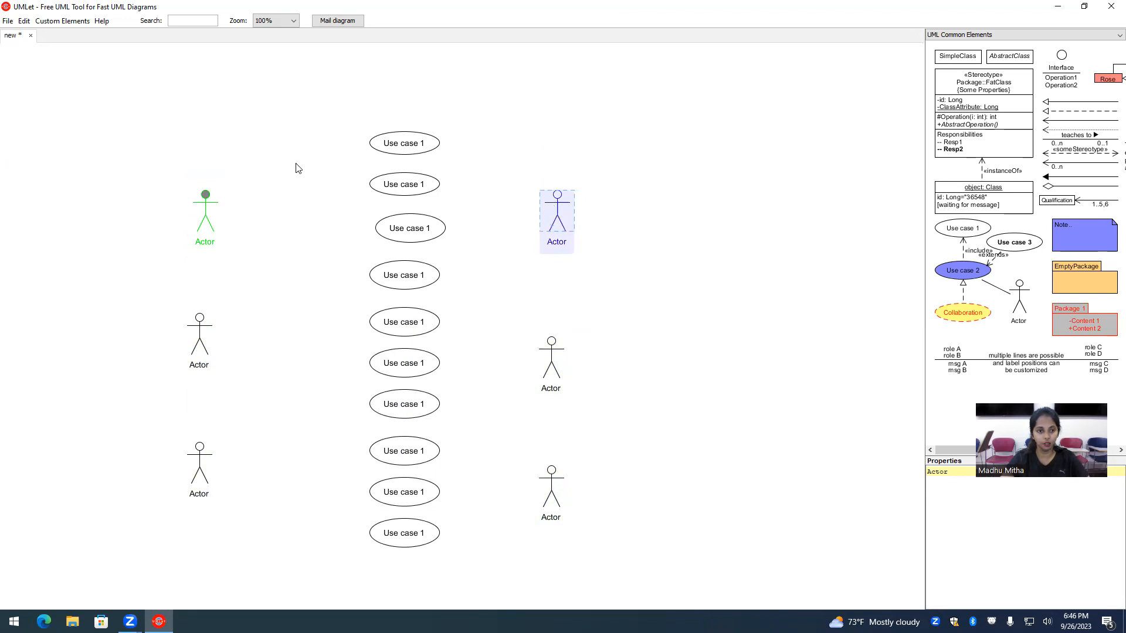
- Rename the green actor as "Students"
click(209, 228)
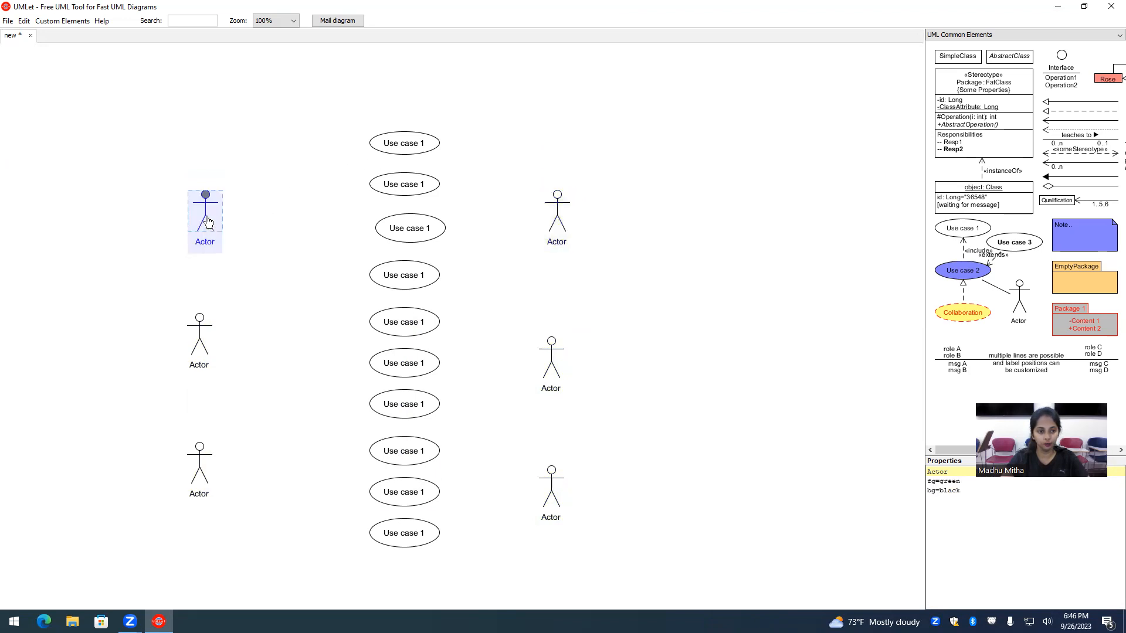
double_click(960, 471)
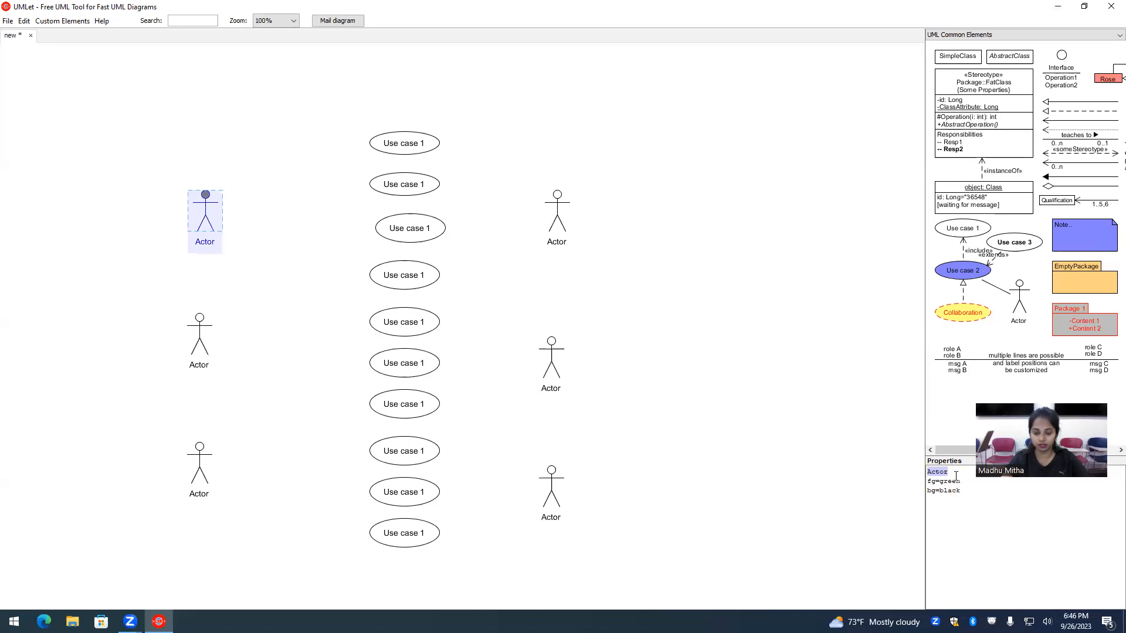
key(BackSpace)
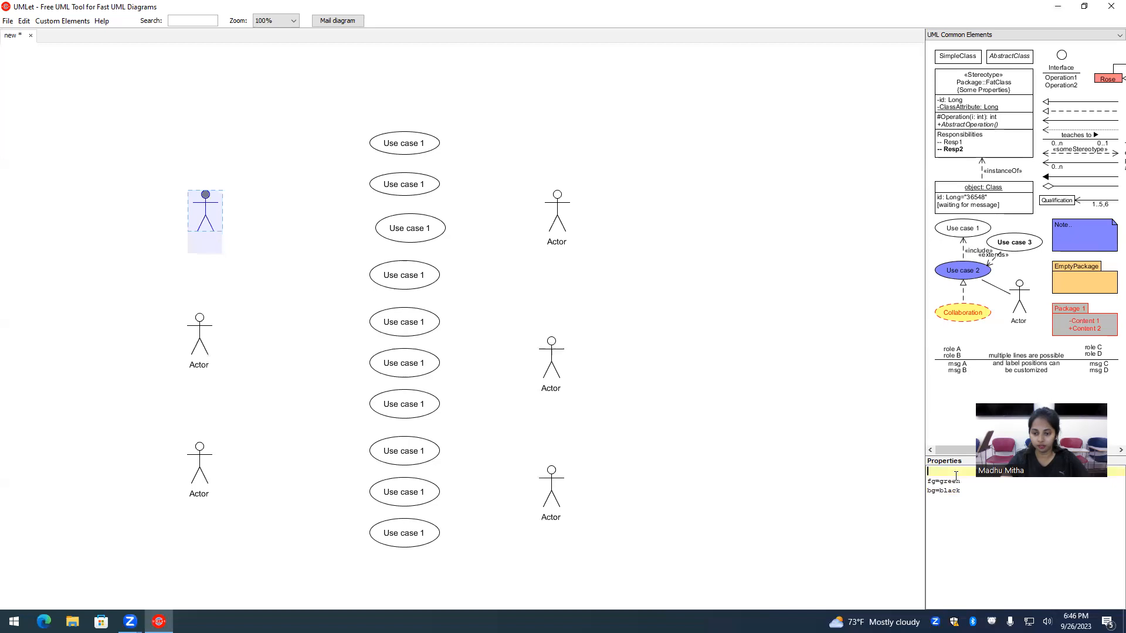
text(Students)
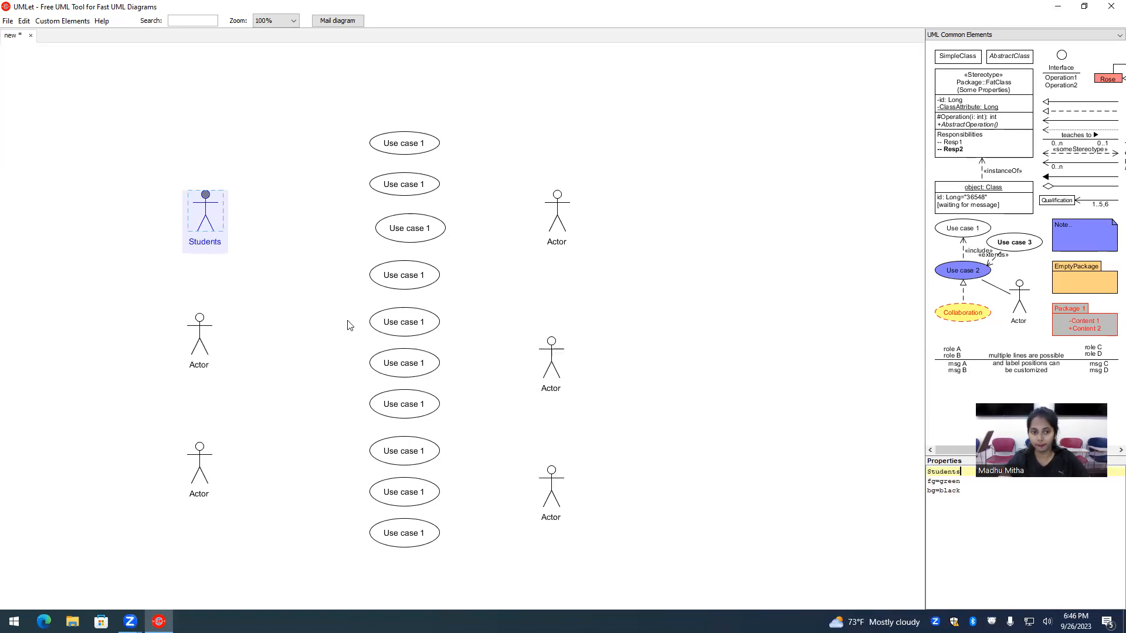
- Rename the actor below Students as "Academic Advisors"
click(200, 346)
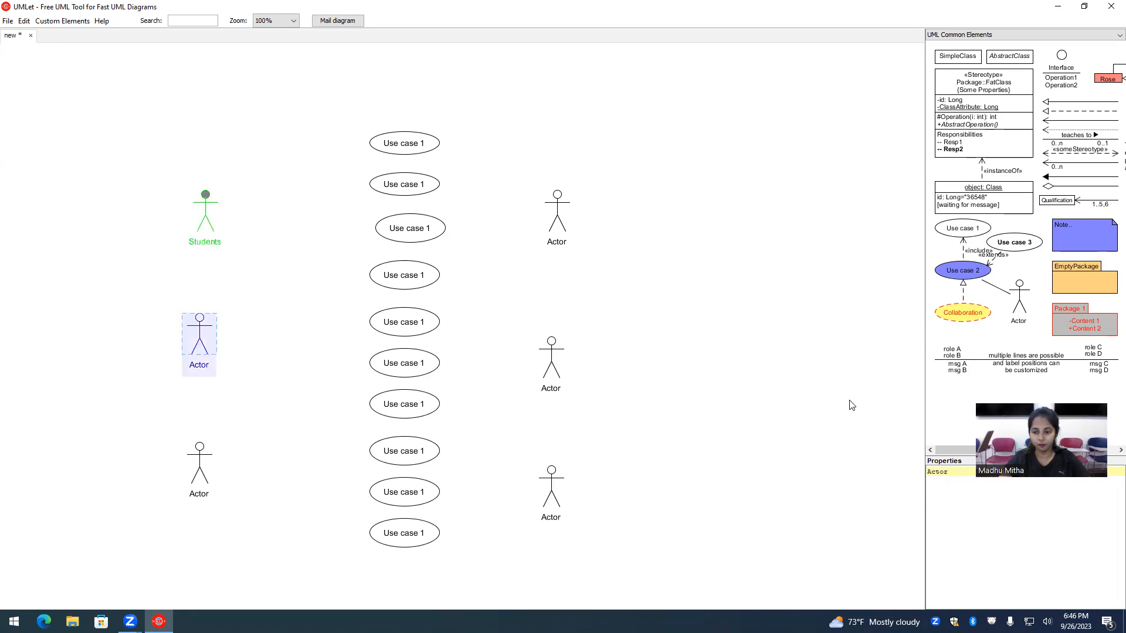
double_click(956, 474)
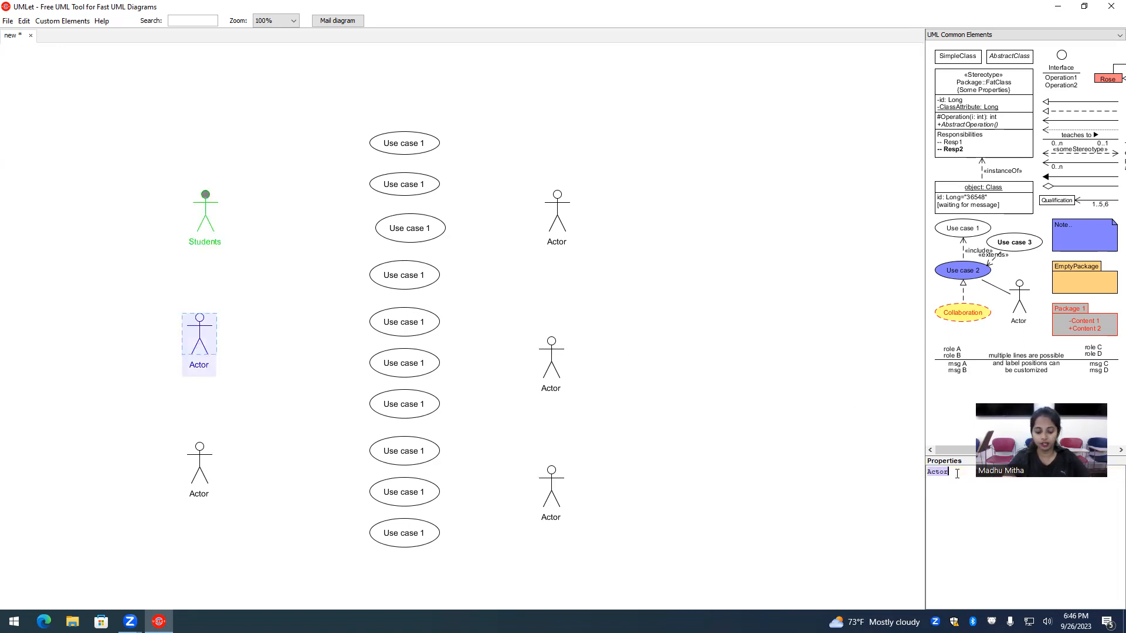
text(A)
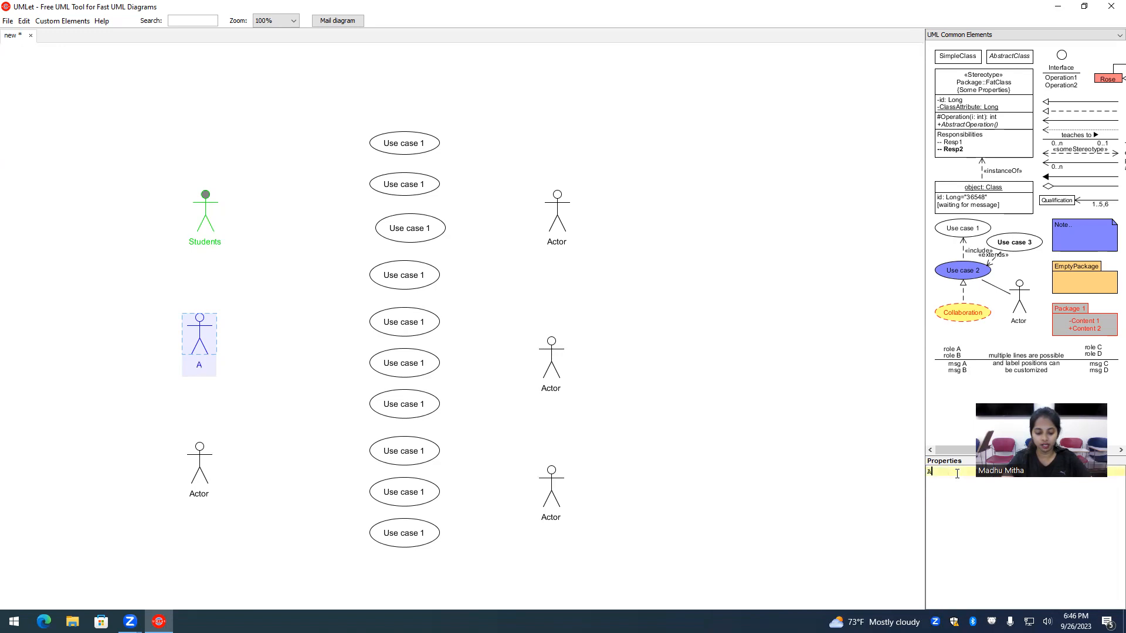
text(cademi)
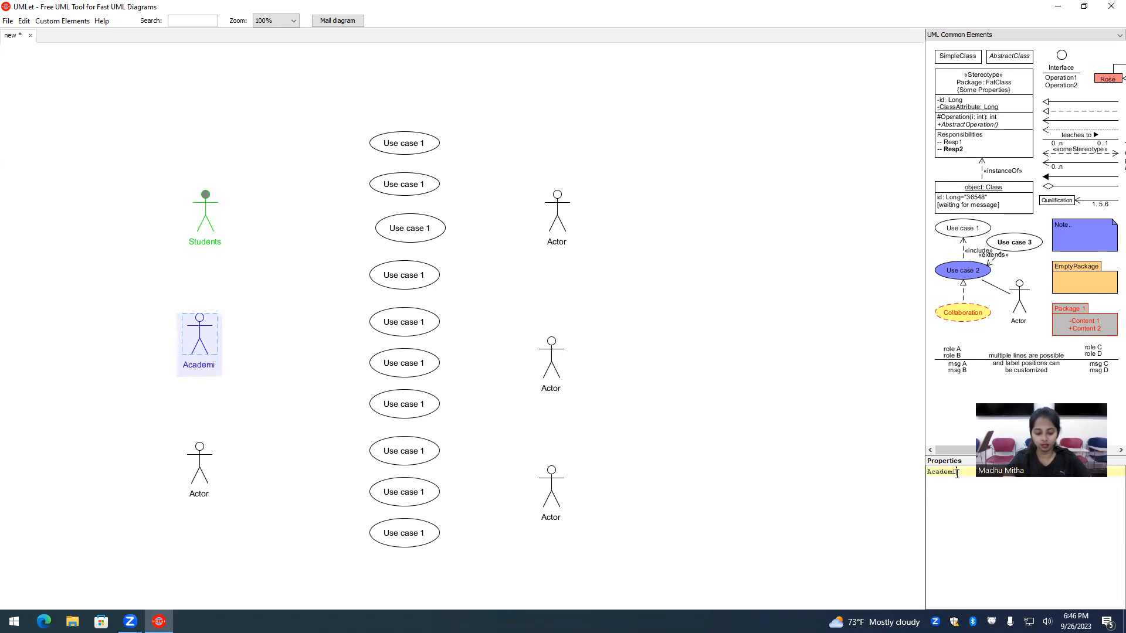
text(c Advi)
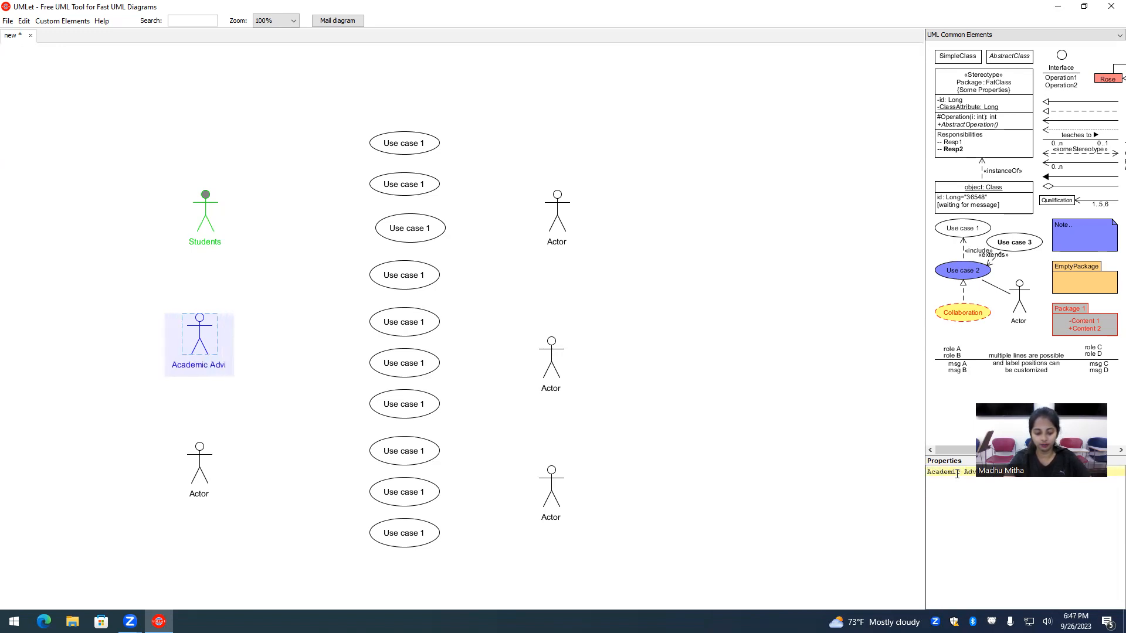
text(sors)
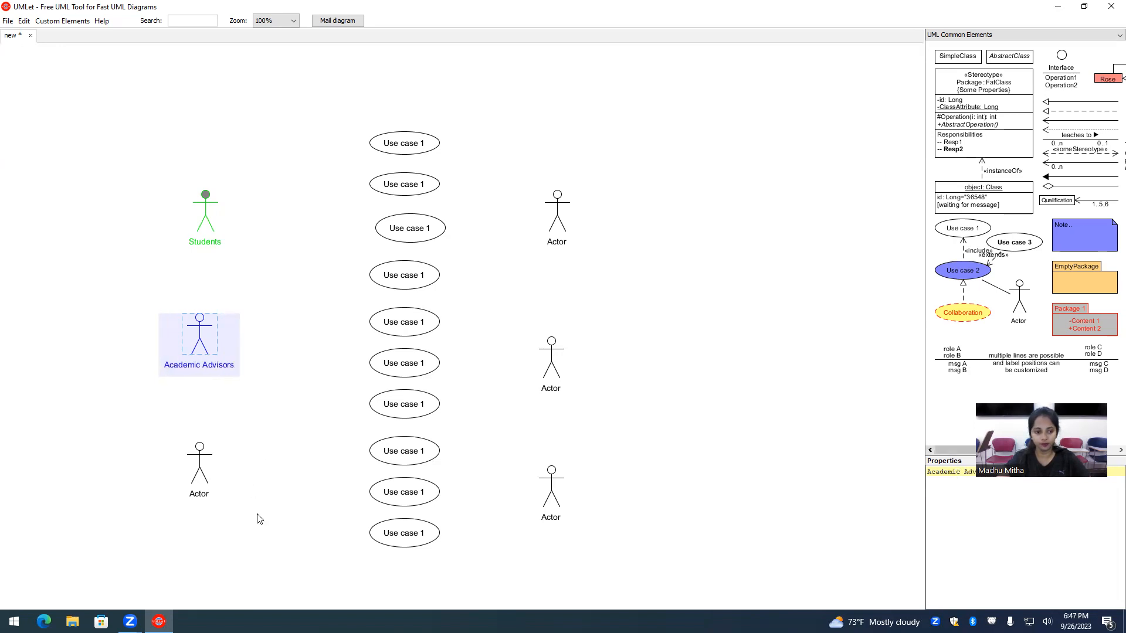
- Rename the actor below Academic Advisors as "Professors"
click(198, 486)
double_click(958, 472)
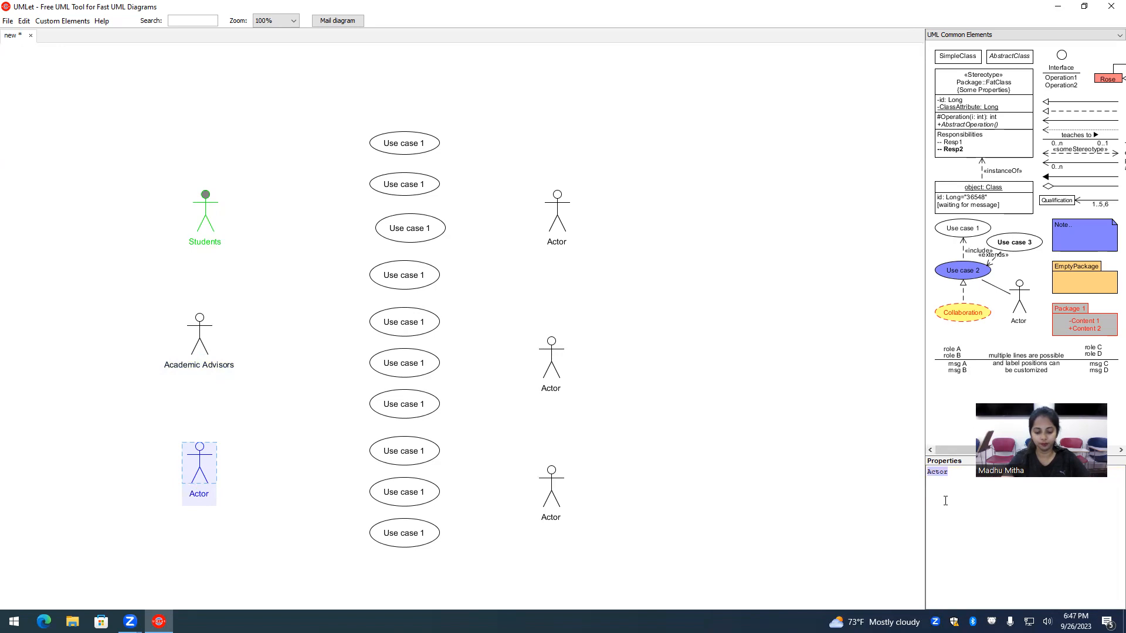
text(D)
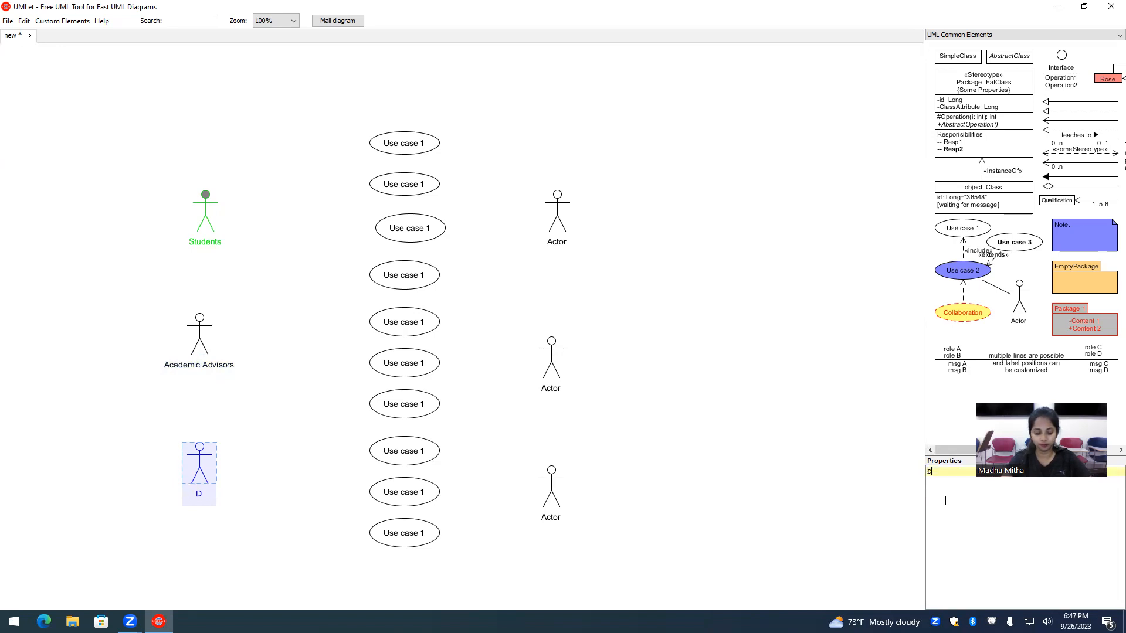
text(eans)
double_click(959, 472)
text(Pro)
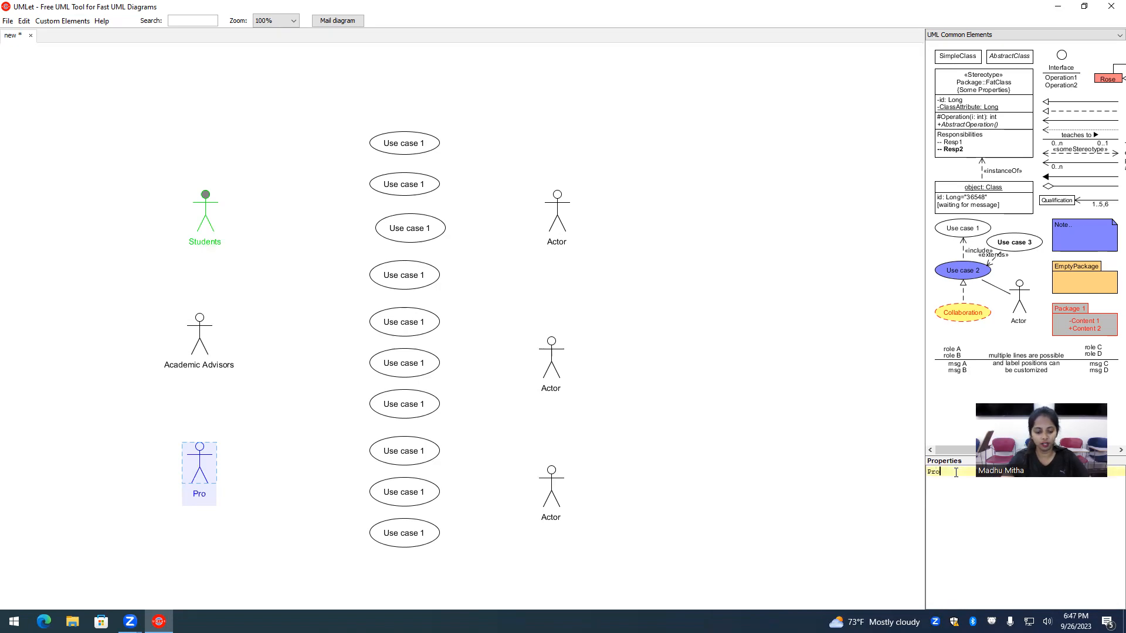
text(fessors)
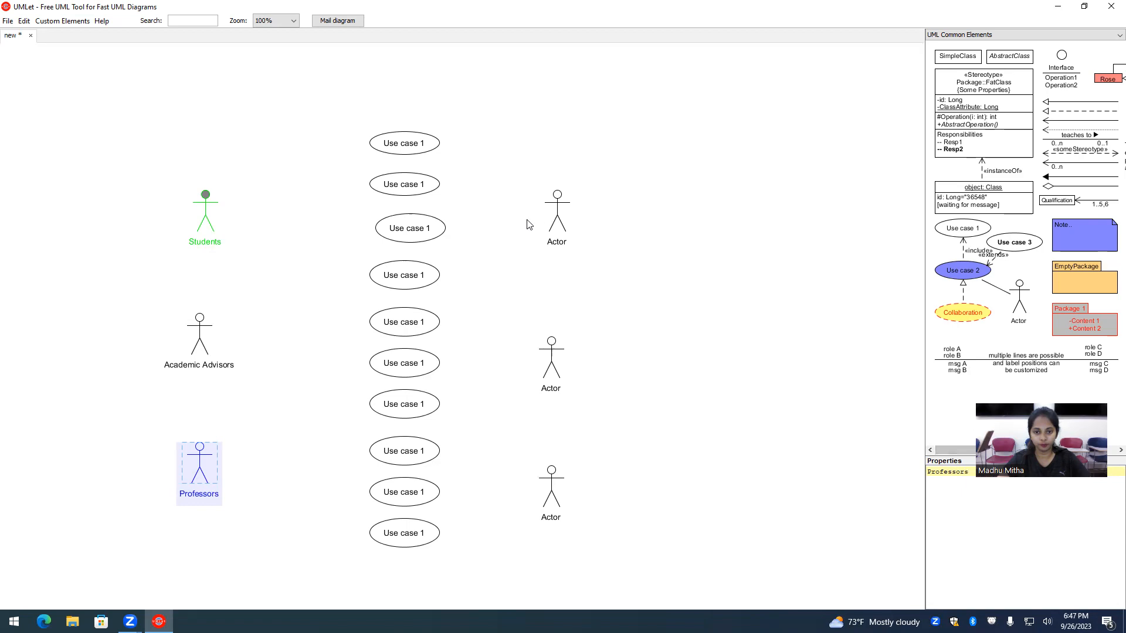
- Rename the uppermost actor to the right of the use cases as "Software"
double_click(554, 225)
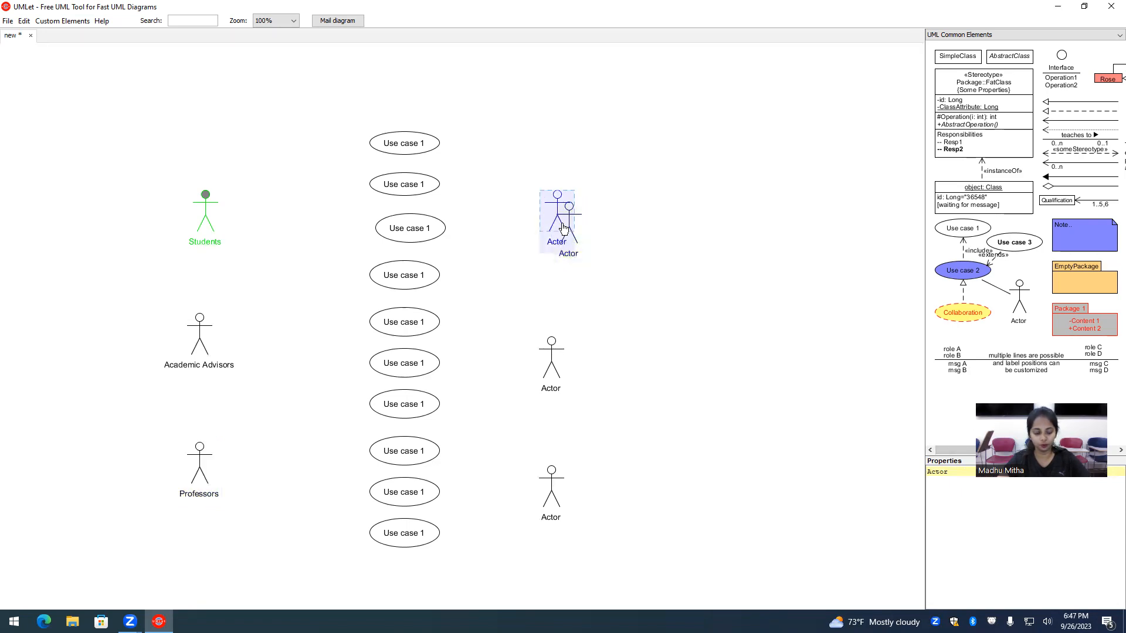
key(ctrl+z)
click(557, 218)
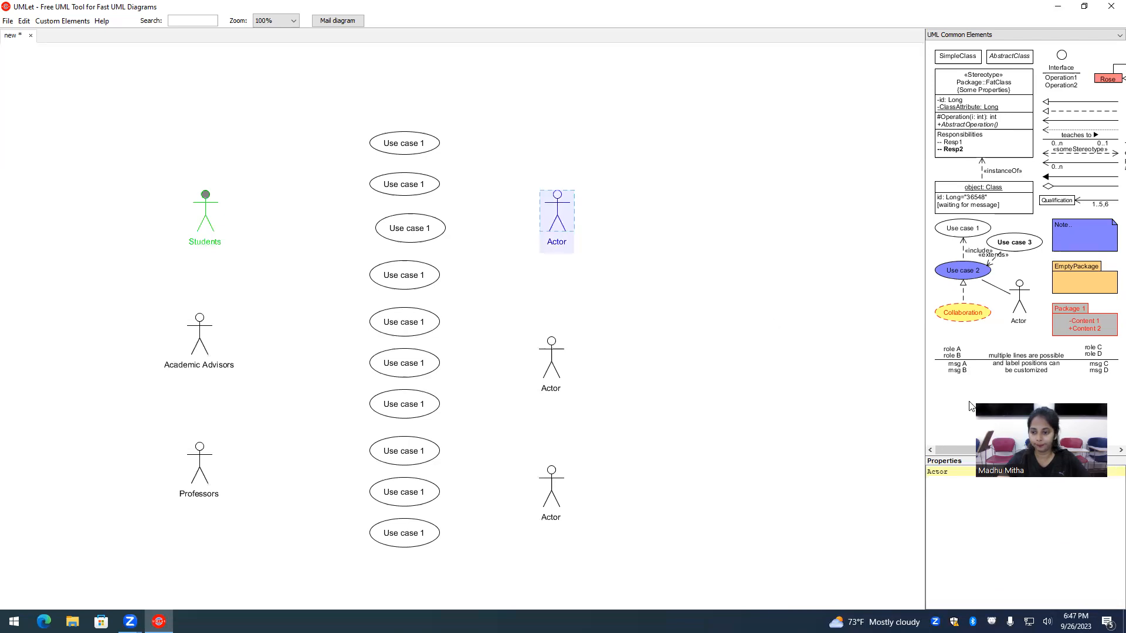
double_click(953, 472)
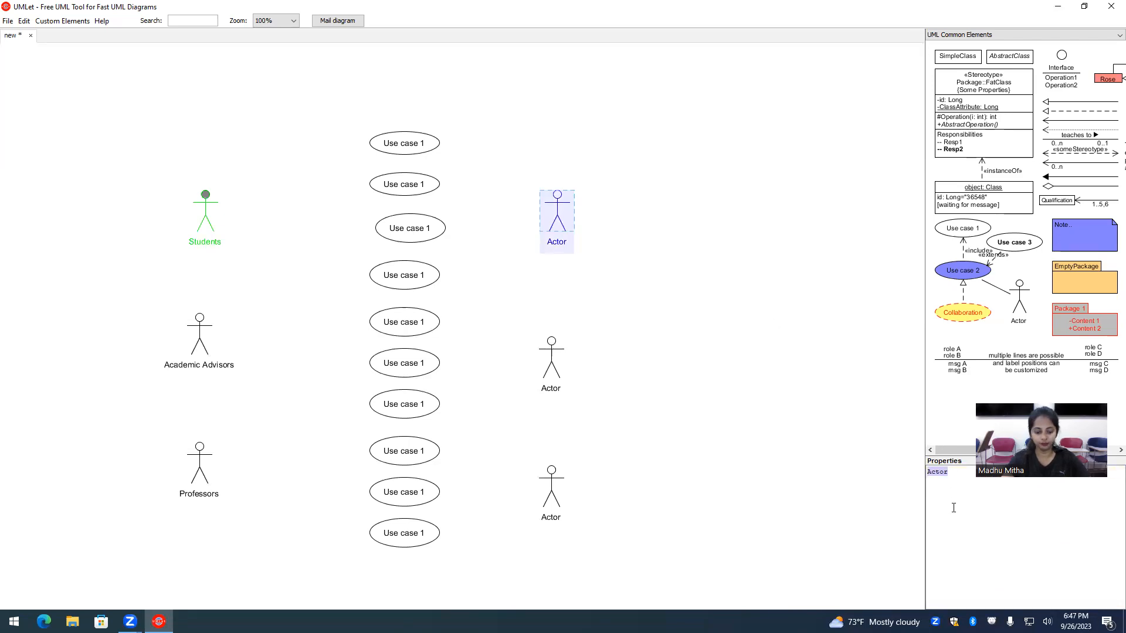
text(Sof)
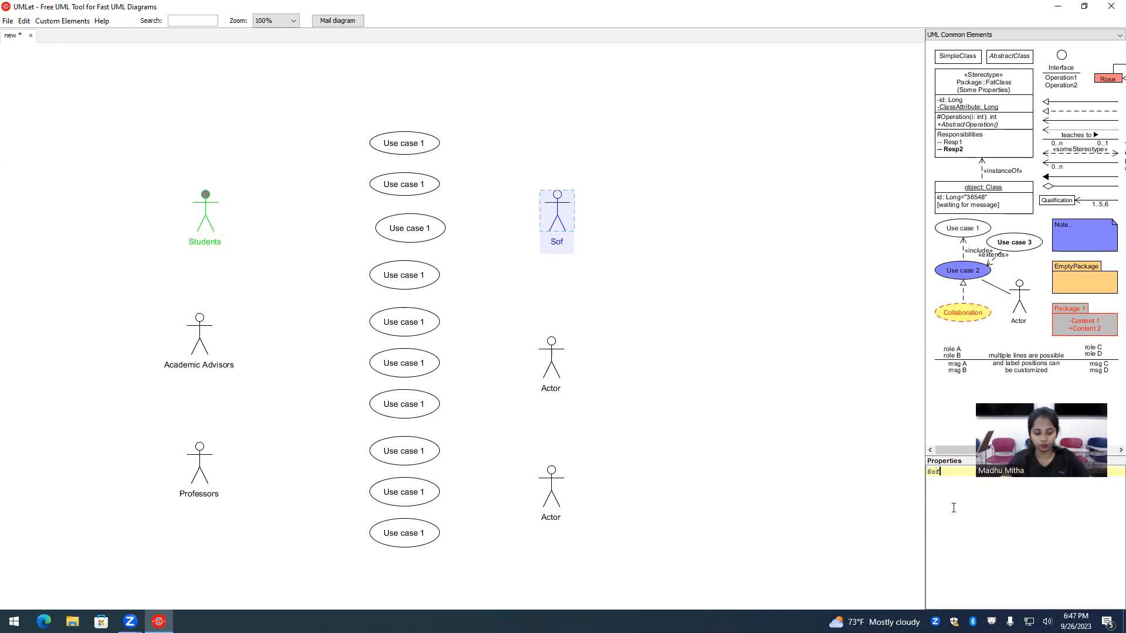
text(tware)
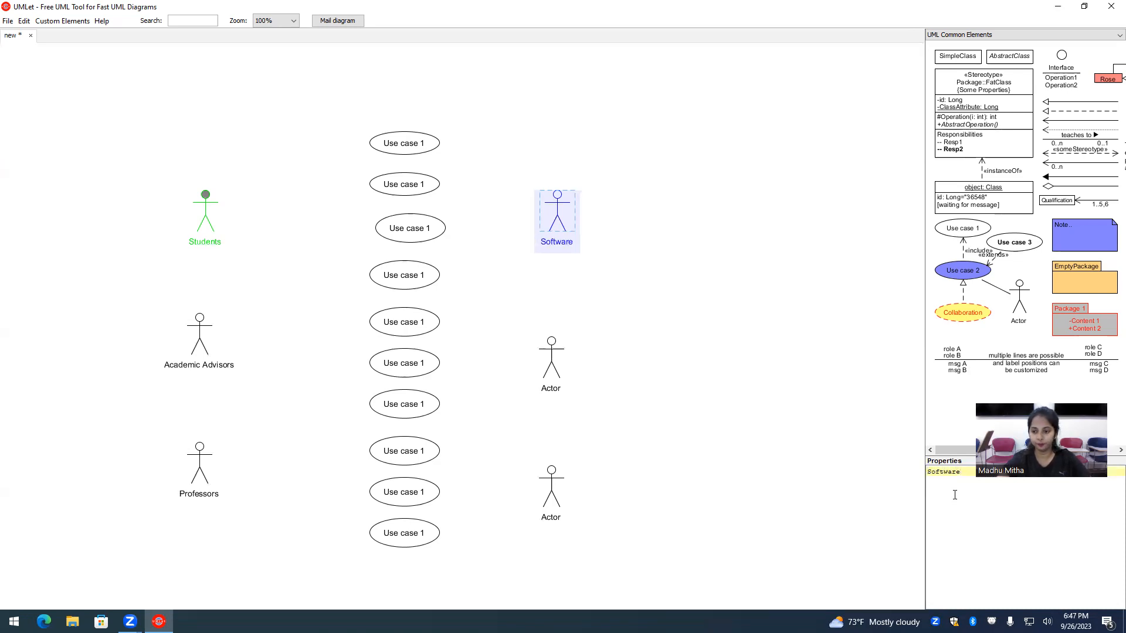
- Rename the actor below Software as "Dtabase"
click(557, 380)
double_click(960, 474)
text(Dtabase)
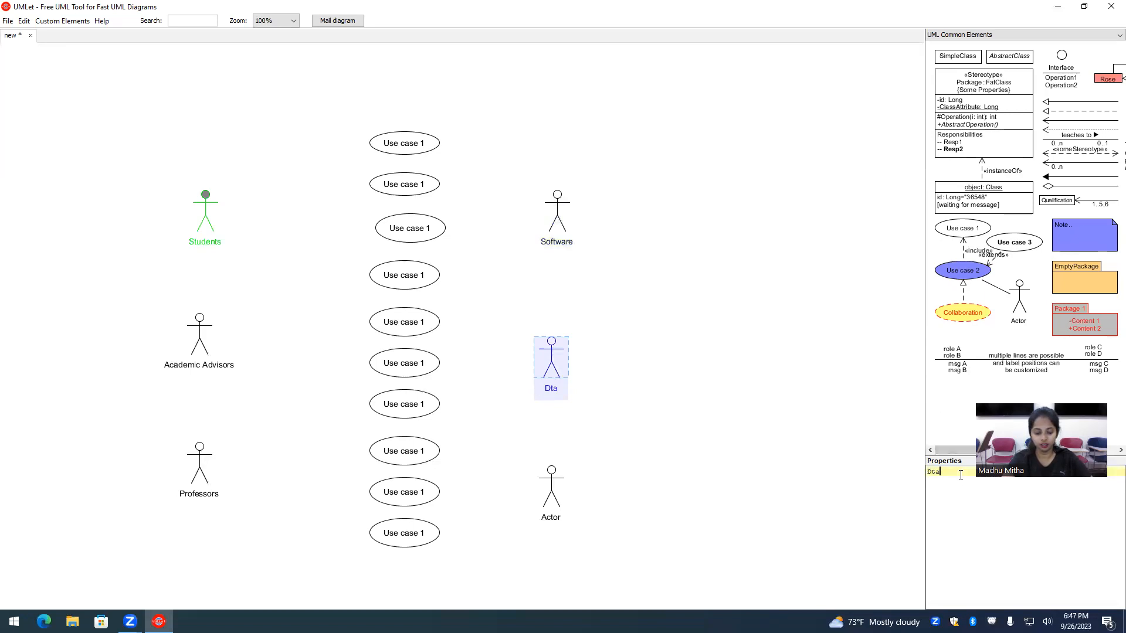
- Move the Dtabase actor and the unnamed actor below it slightly upward to roughly line up with the opposite actor column
click(546, 509)
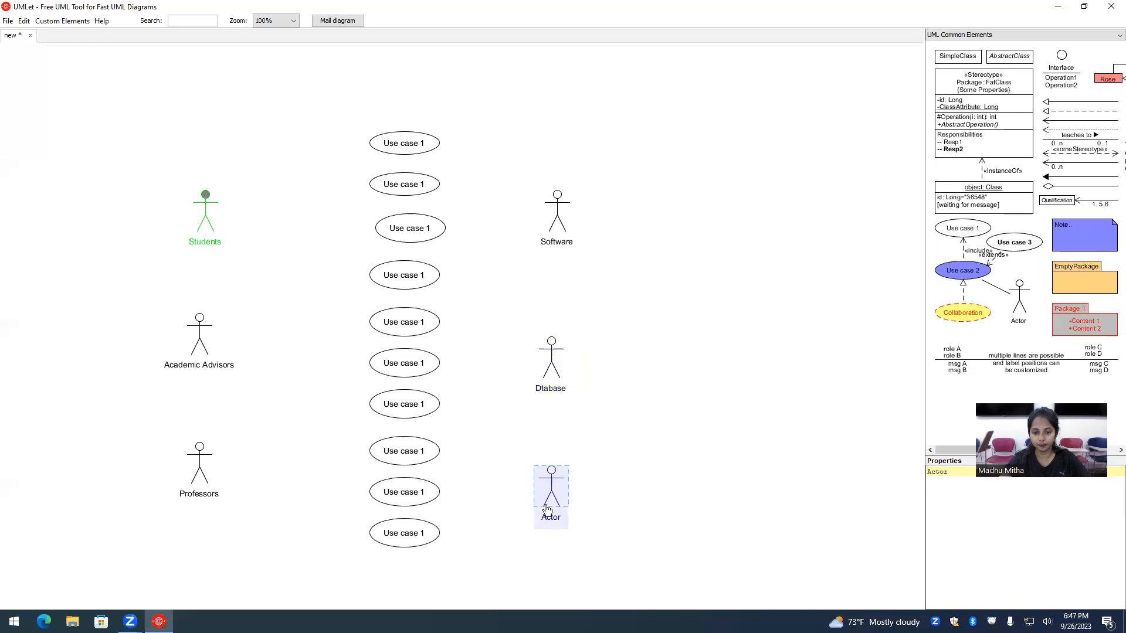
double_click(955, 472)
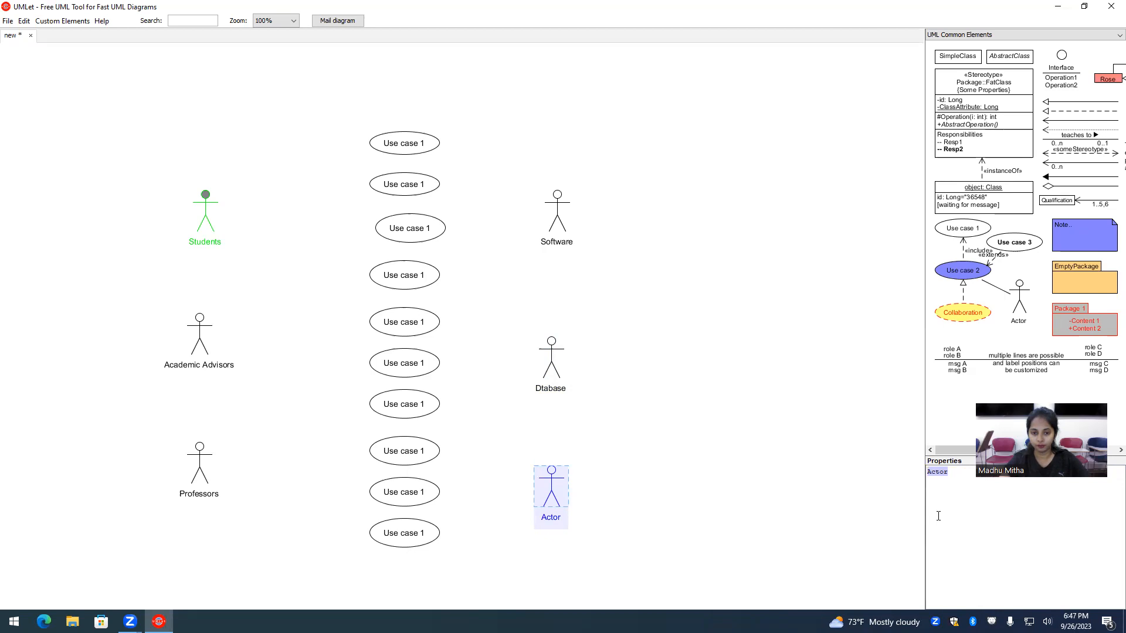
drag(551, 368, 551, 350)
drag(546, 493, 552, 475)
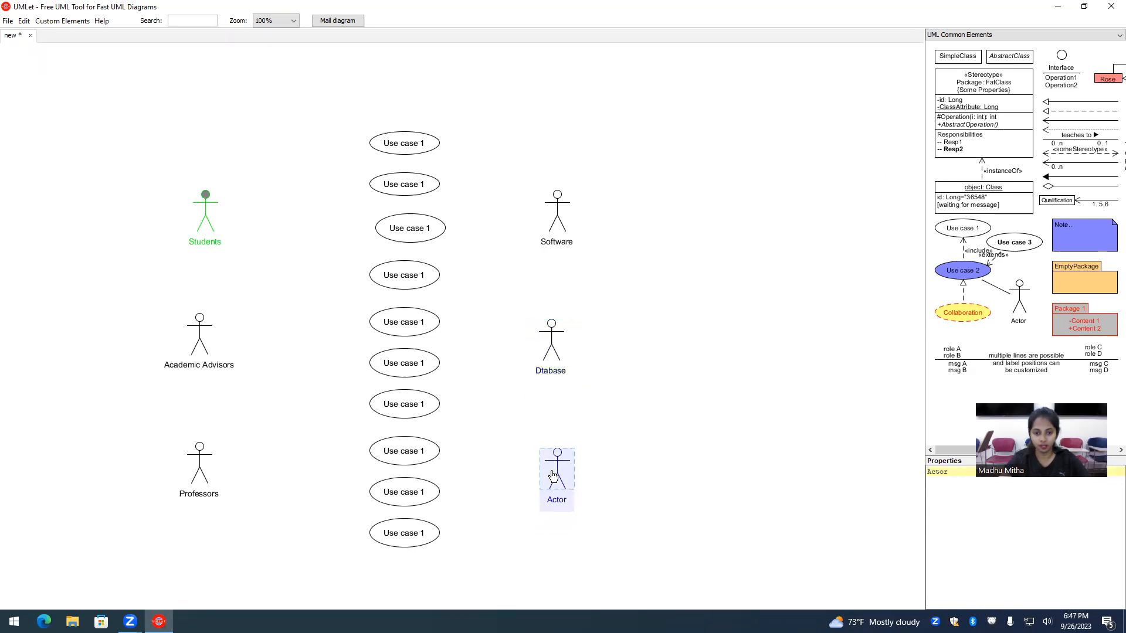
click(698, 362)
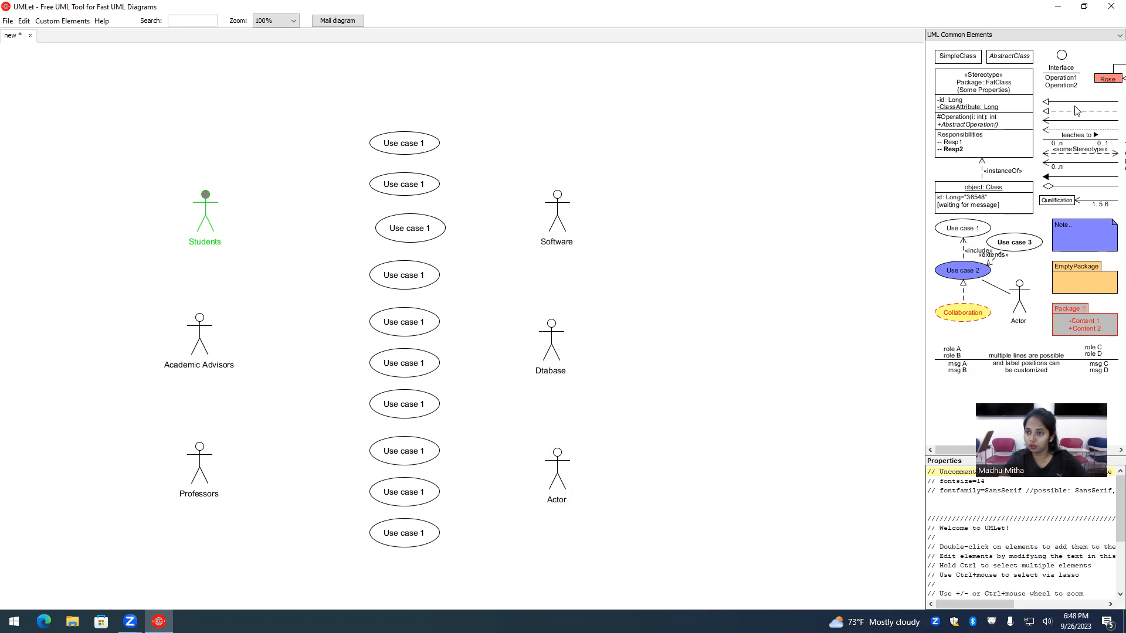
- Add a solid generalization arrow running from the Students actor to the topmost use case
drag(1083, 103, 252, 103)
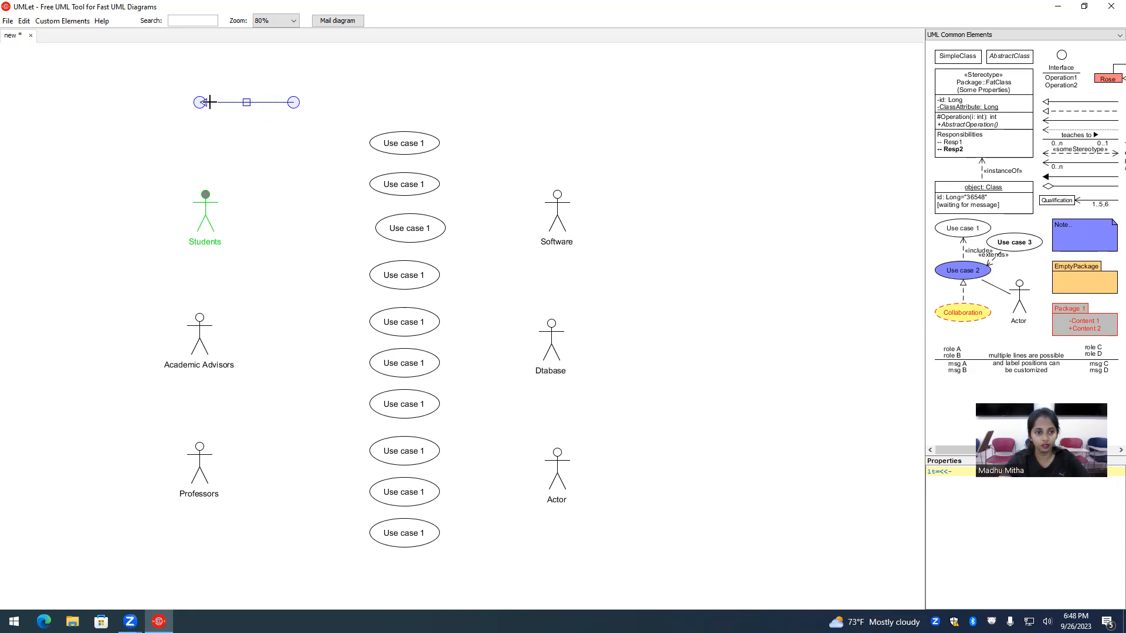
drag(203, 105, 372, 147)
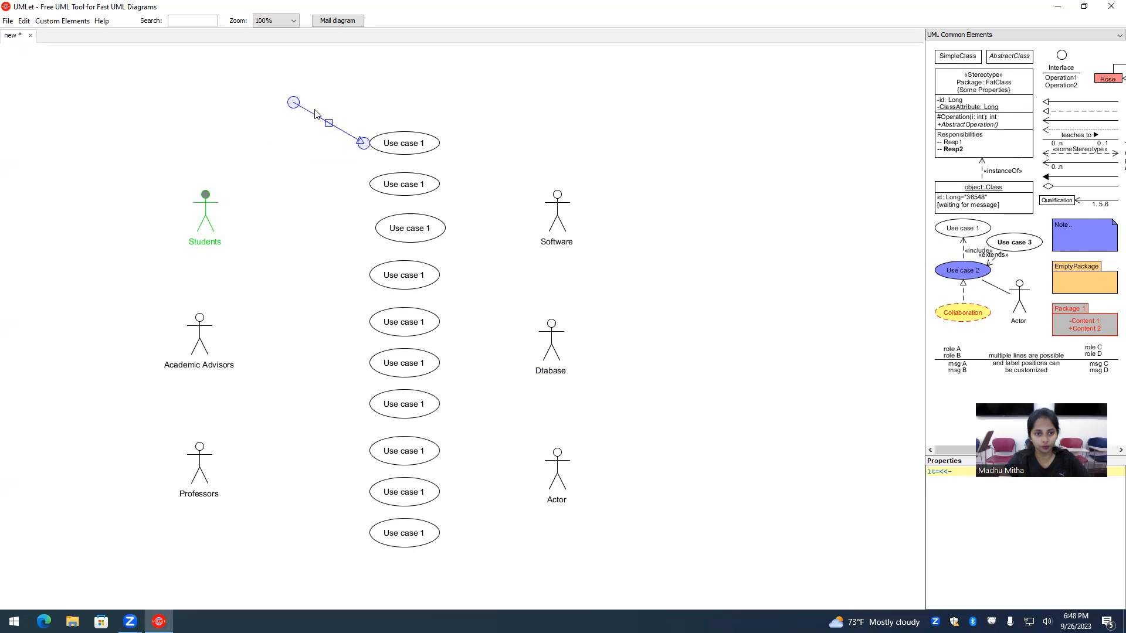
drag(293, 110, 220, 215)
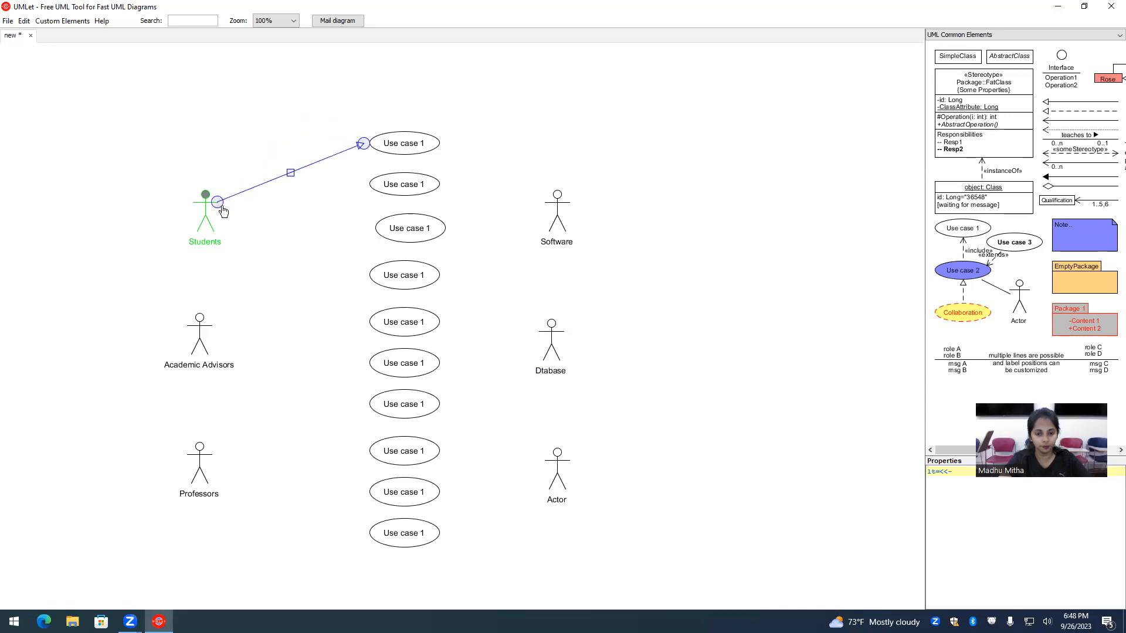
click(256, 237)
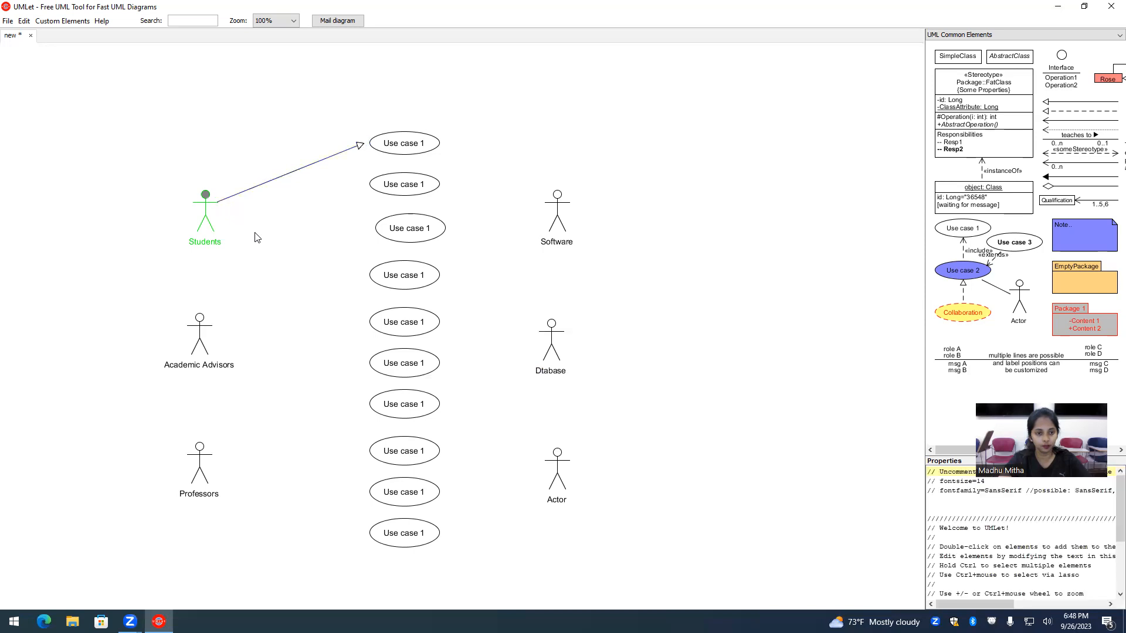
- Set the foreground color of the arrow between Students and the topmost use case to yellow
click(285, 173)
right_click(288, 174)
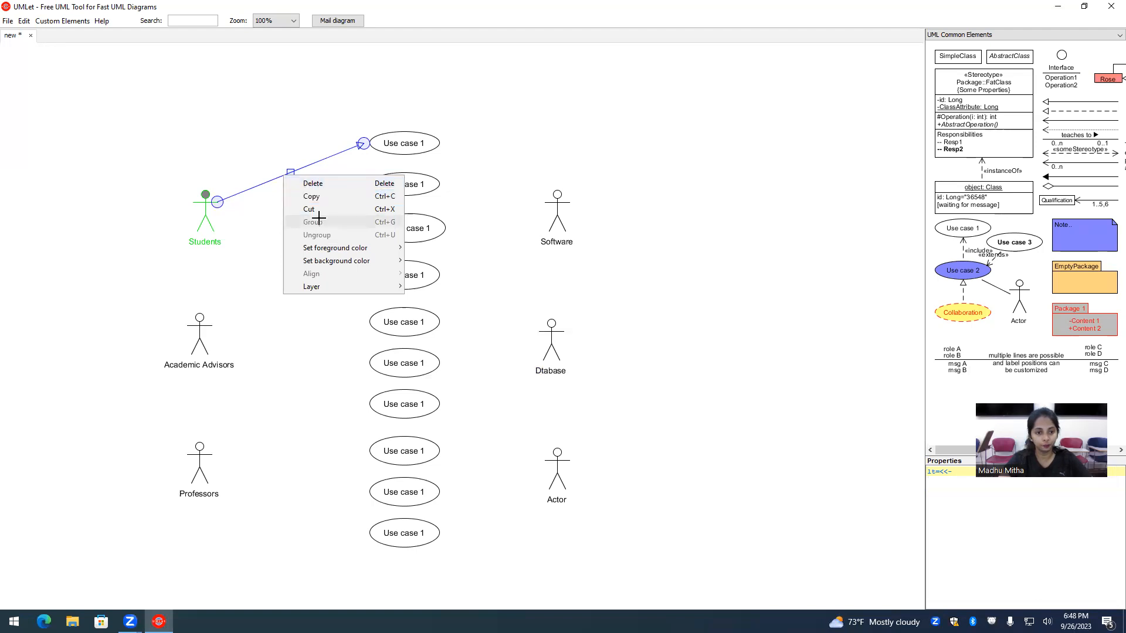
mouse_move(358, 260)
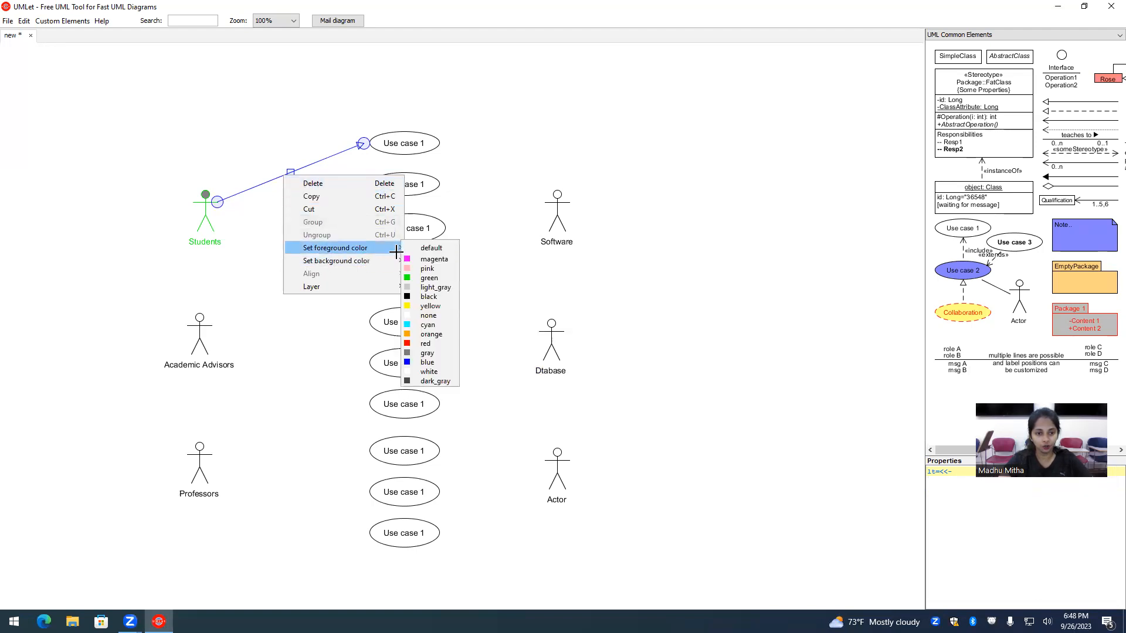
click(430, 305)
click(478, 216)
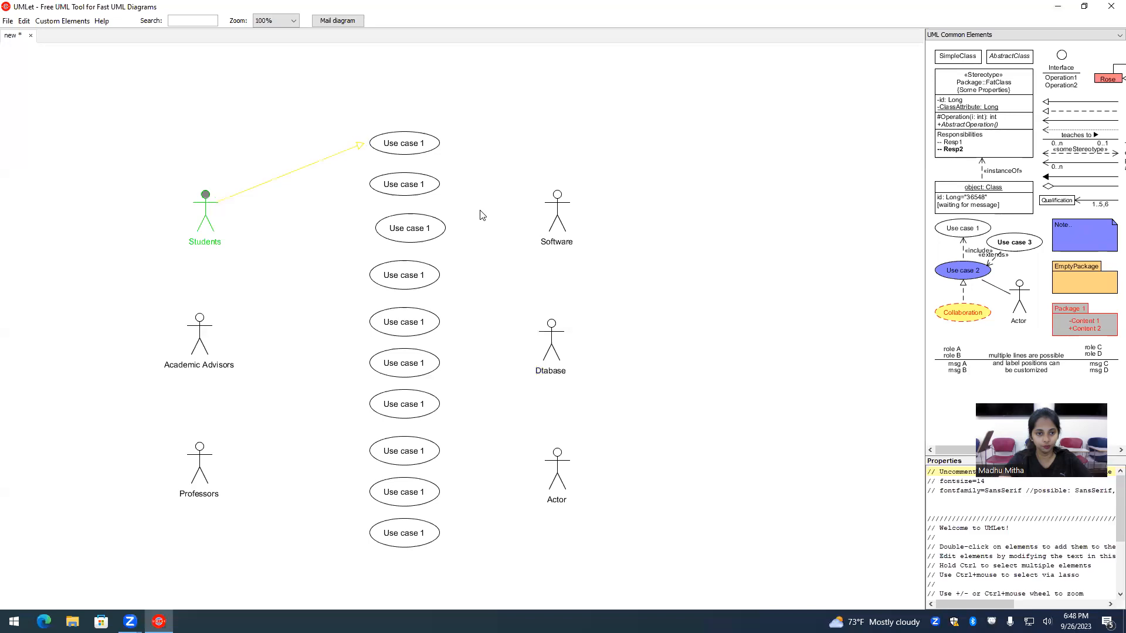
- Set the foreground color of the Students arrow to red
click(287, 173)
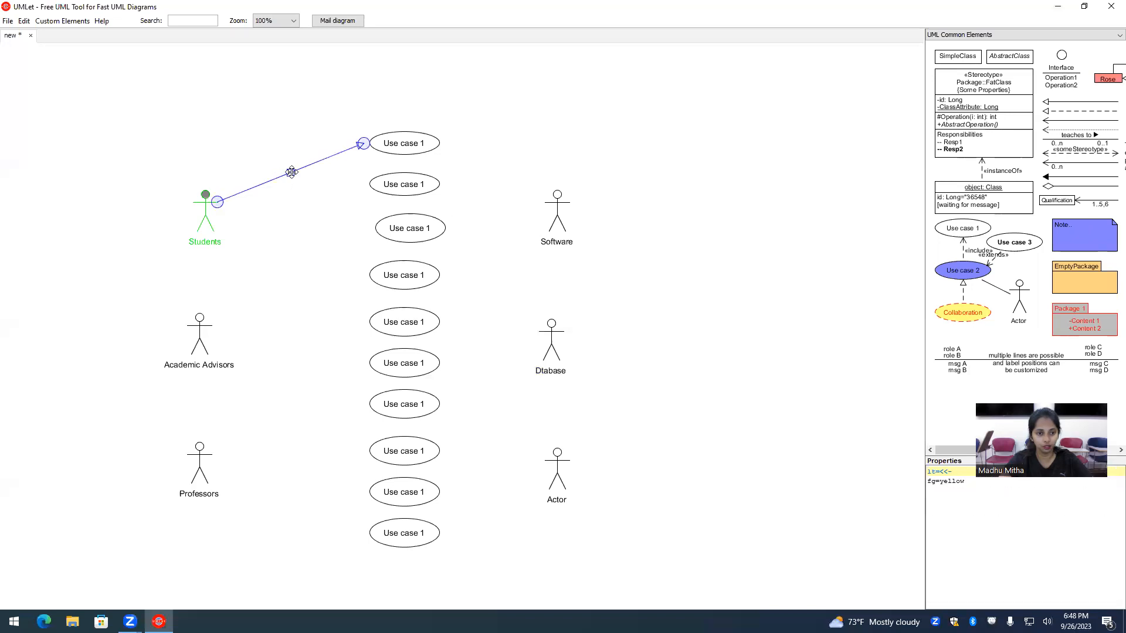
right_click(291, 171)
mouse_move(372, 250)
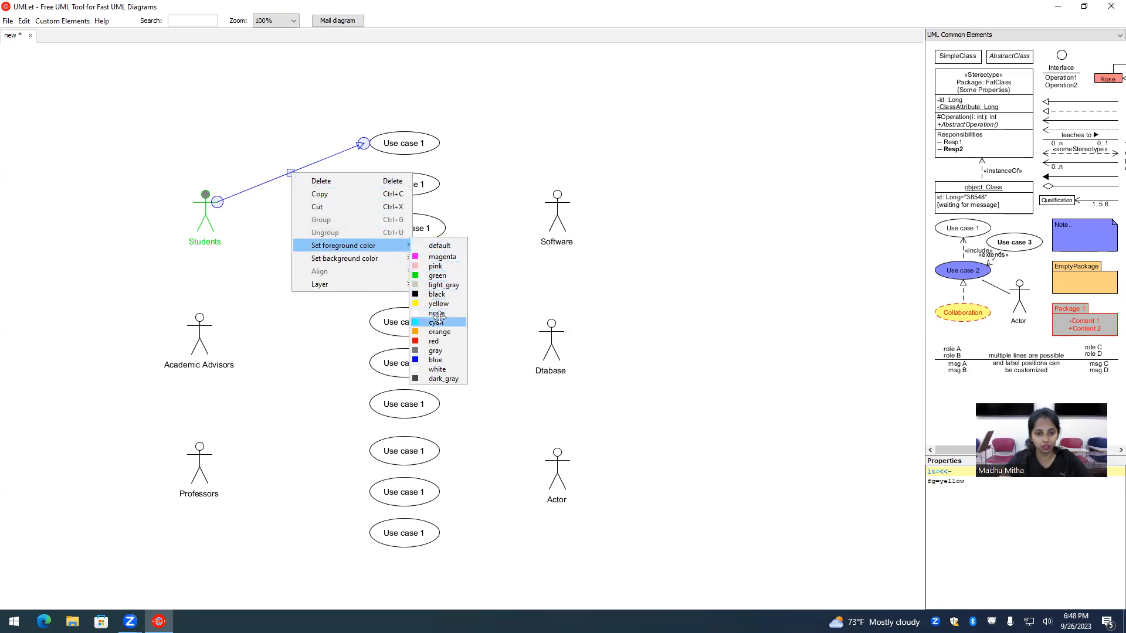
click(433, 340)
click(387, 167)
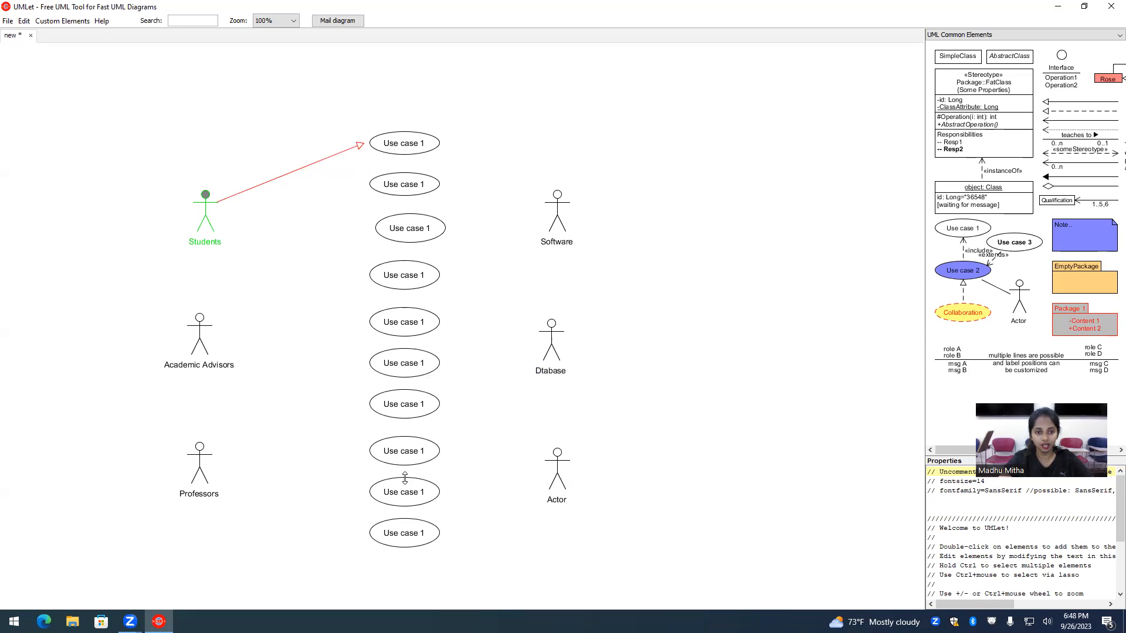
- Rename the topmost use case, where the red arrow ends, as "Login"
click(404, 148)
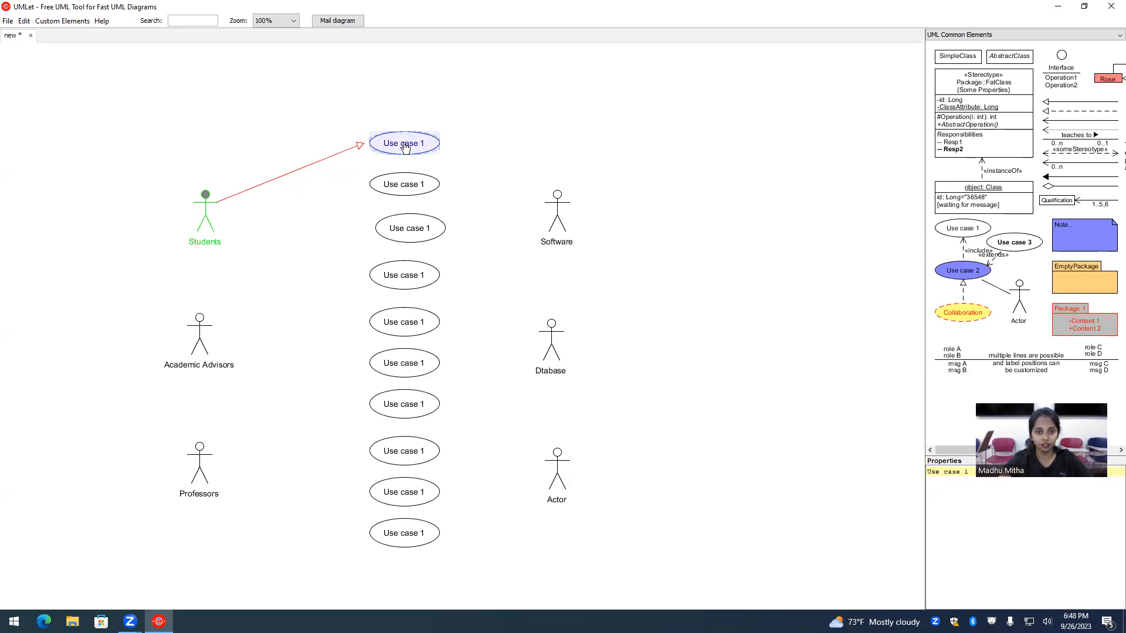
double_click(961, 471)
triple_click(961, 471)
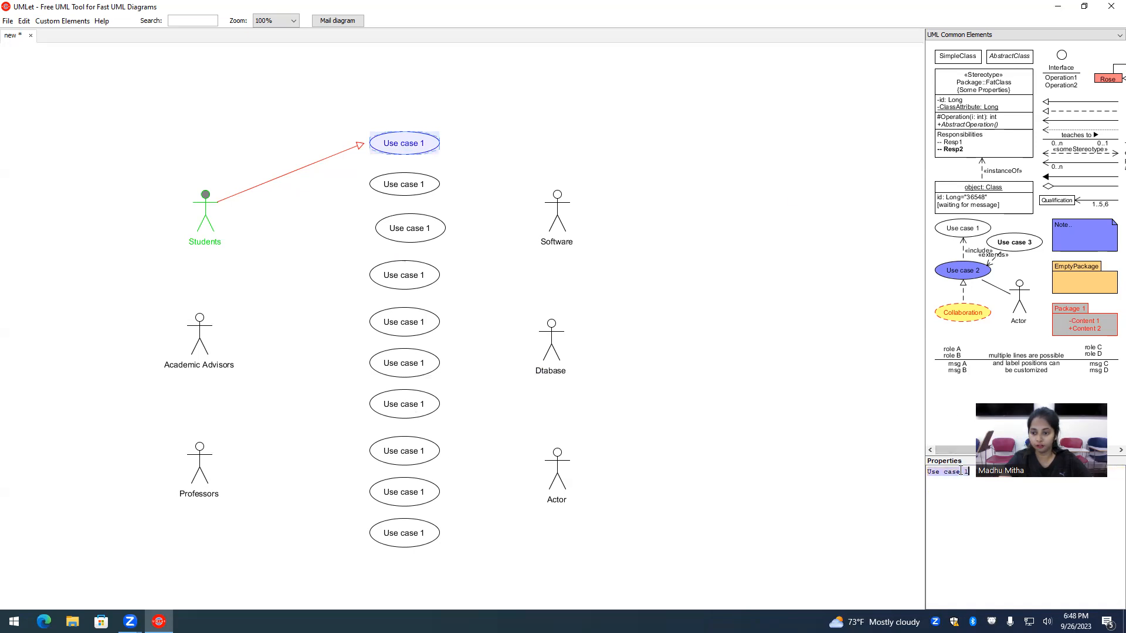
key(BackSpace)
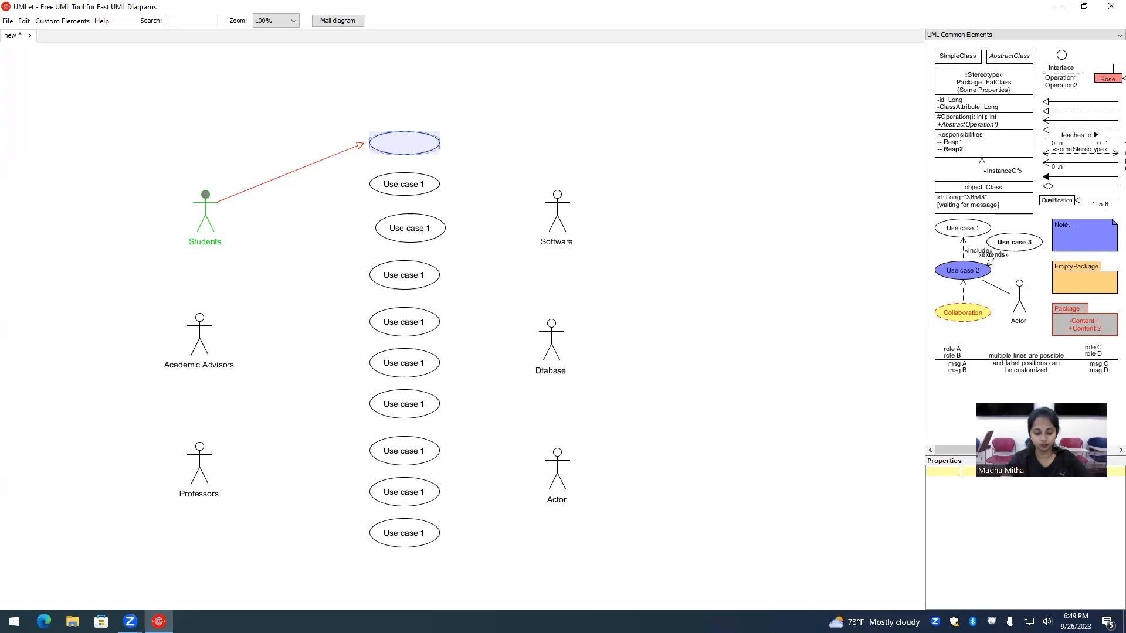
text(ogin)
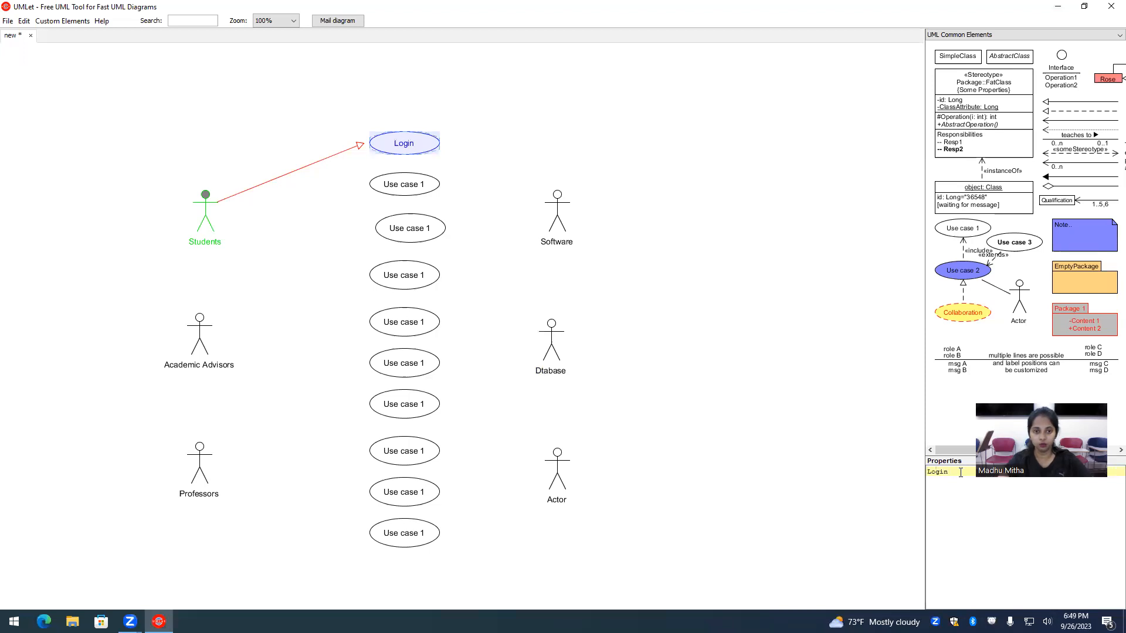
double_click(405, 529)
click(421, 543)
key(ctrl+z)
- Rename the bottommost use case in the middle column as "Logout"
click(421, 539)
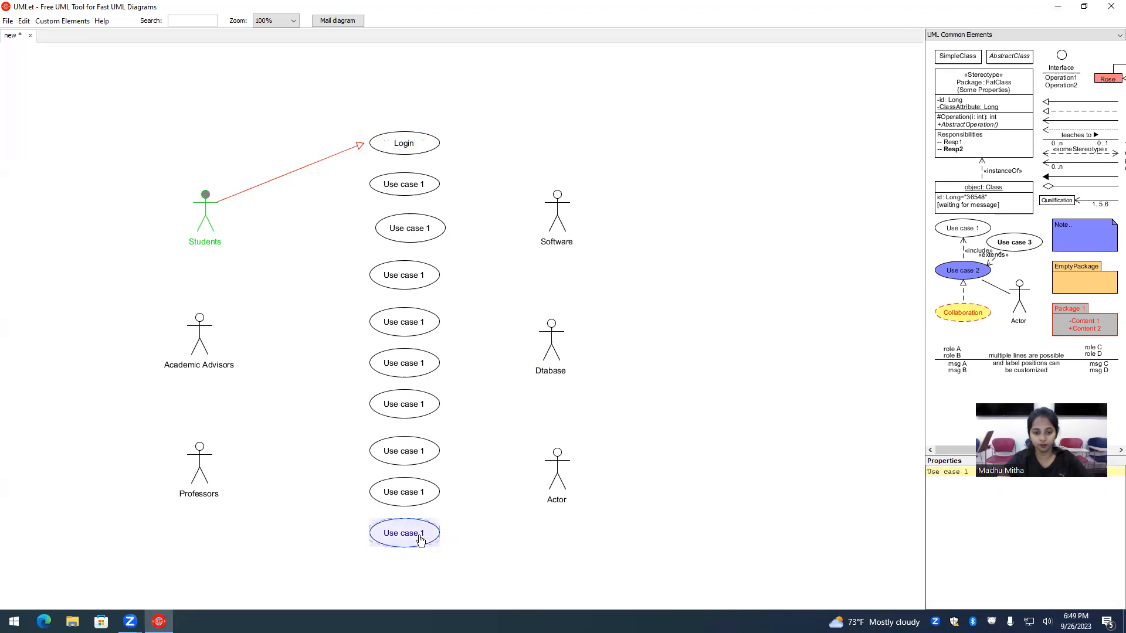
double_click(952, 472)
key(BackSpace)
drag(932, 483, 927, 471)
text(Logout)
click(749, 330)
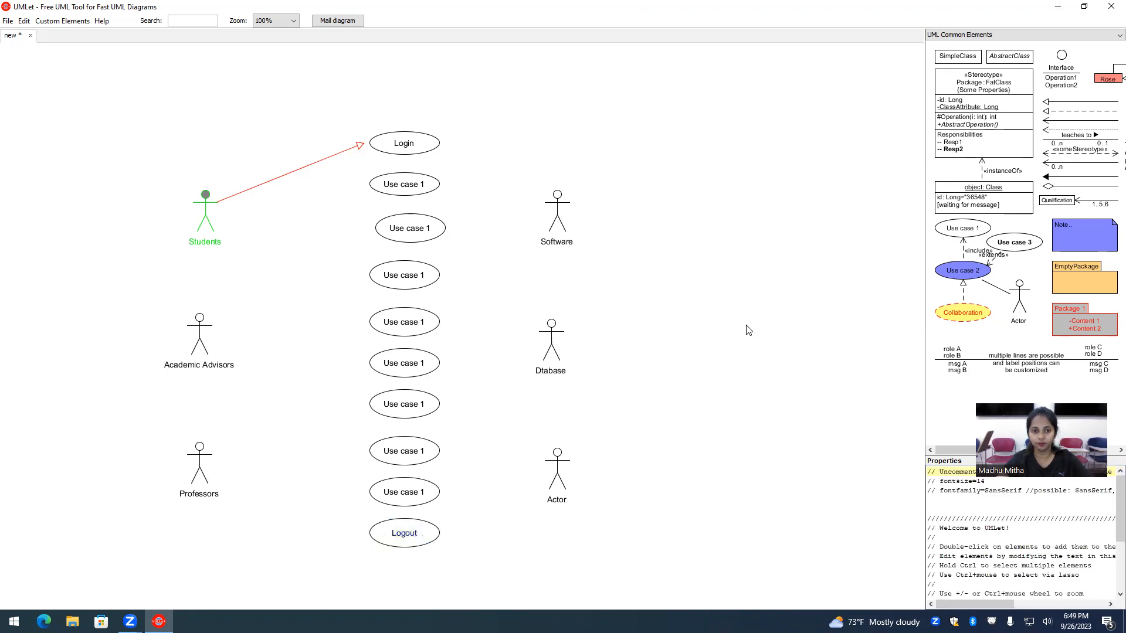
- Rename the second use case, directly below Login, as "Register course"
click(414, 189)
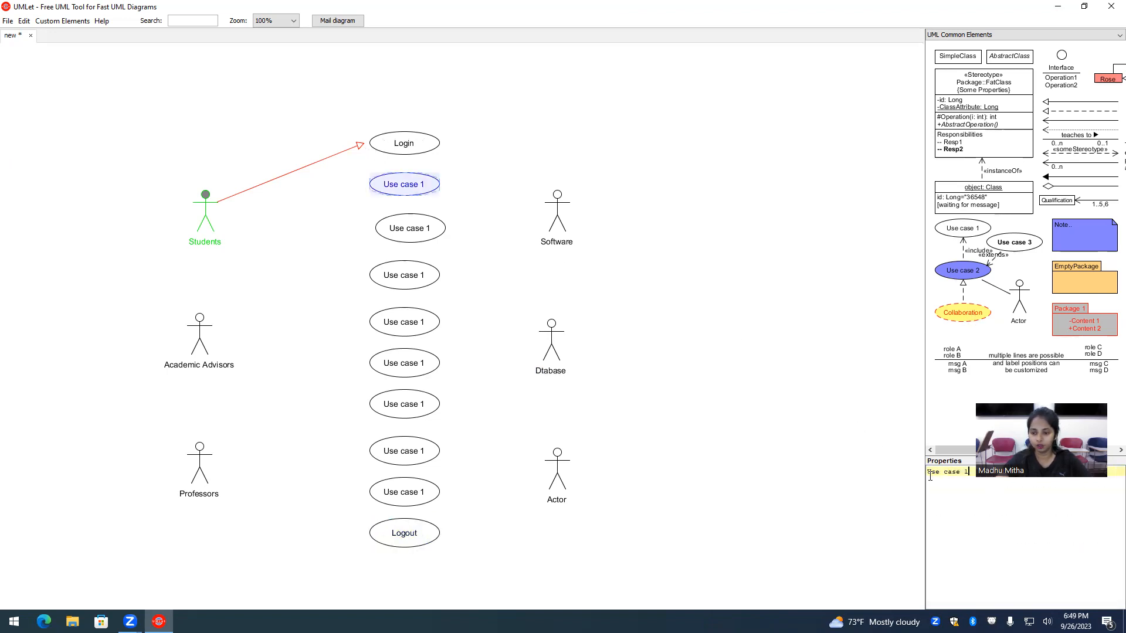
drag(970, 471, 934, 469)
text(Re)
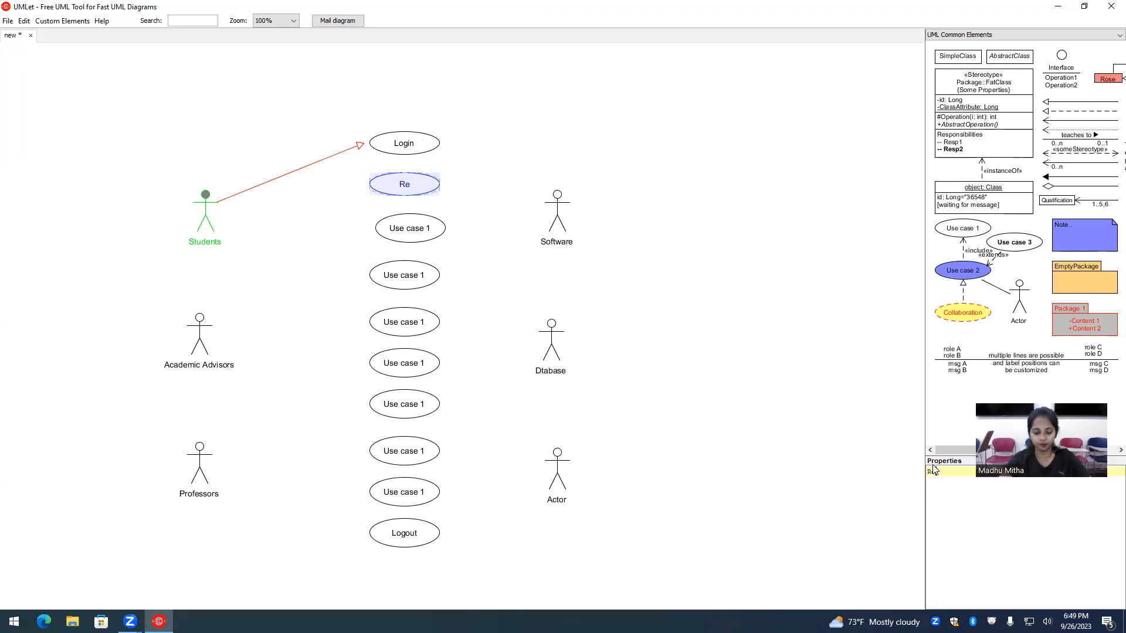
text(gister)
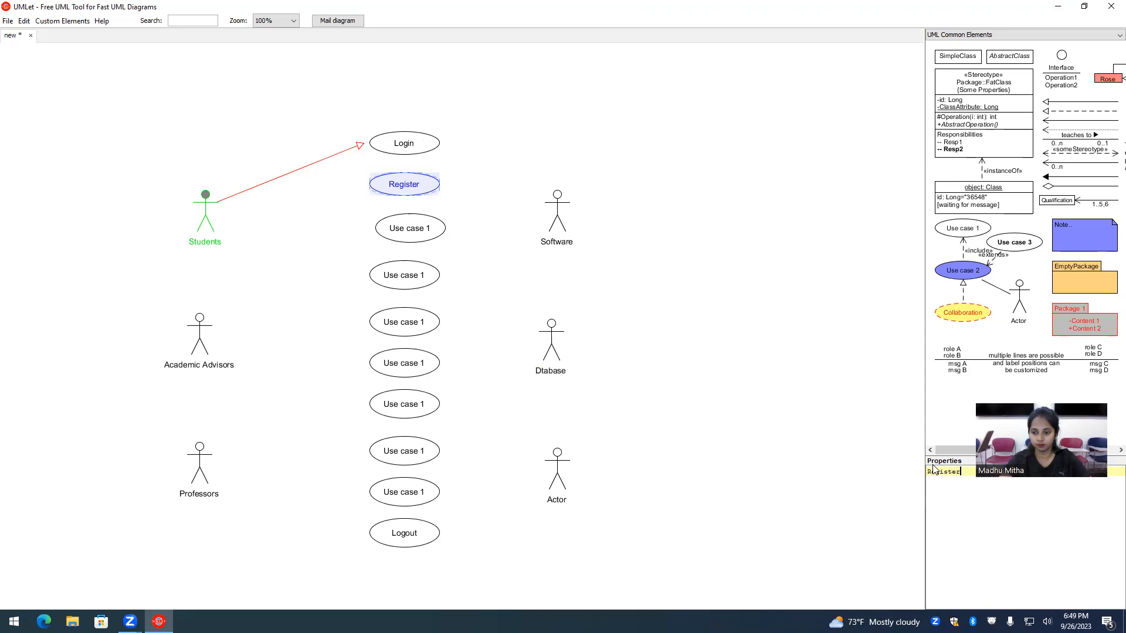
text( course)
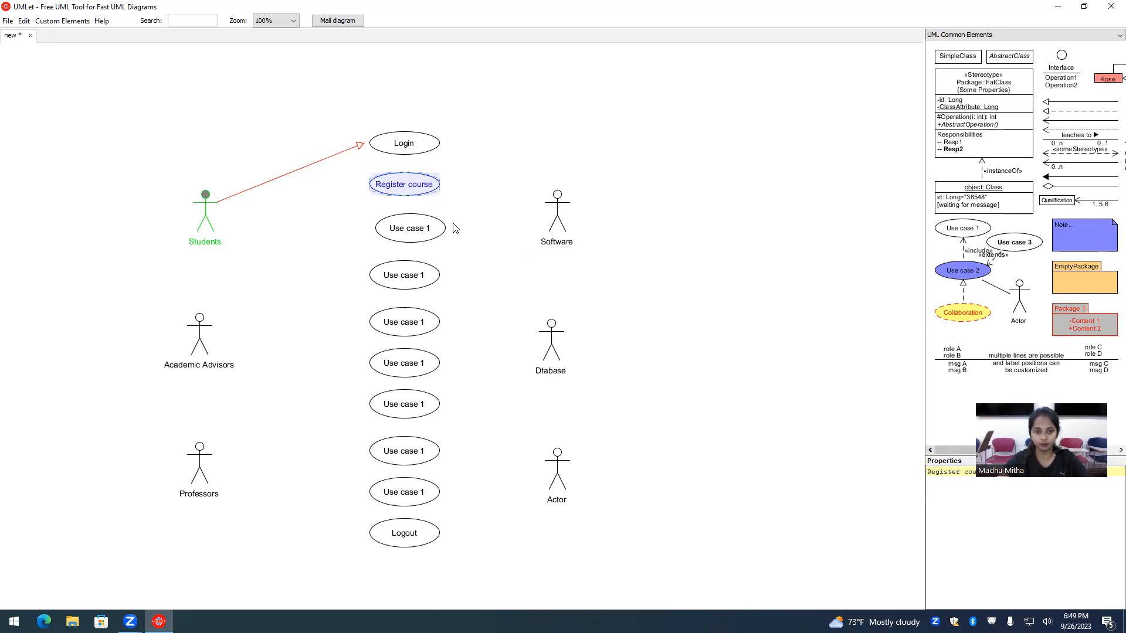
- Rename the third use case, directly below Register course, as "Add Course"
click(415, 233)
triple_click(945, 473)
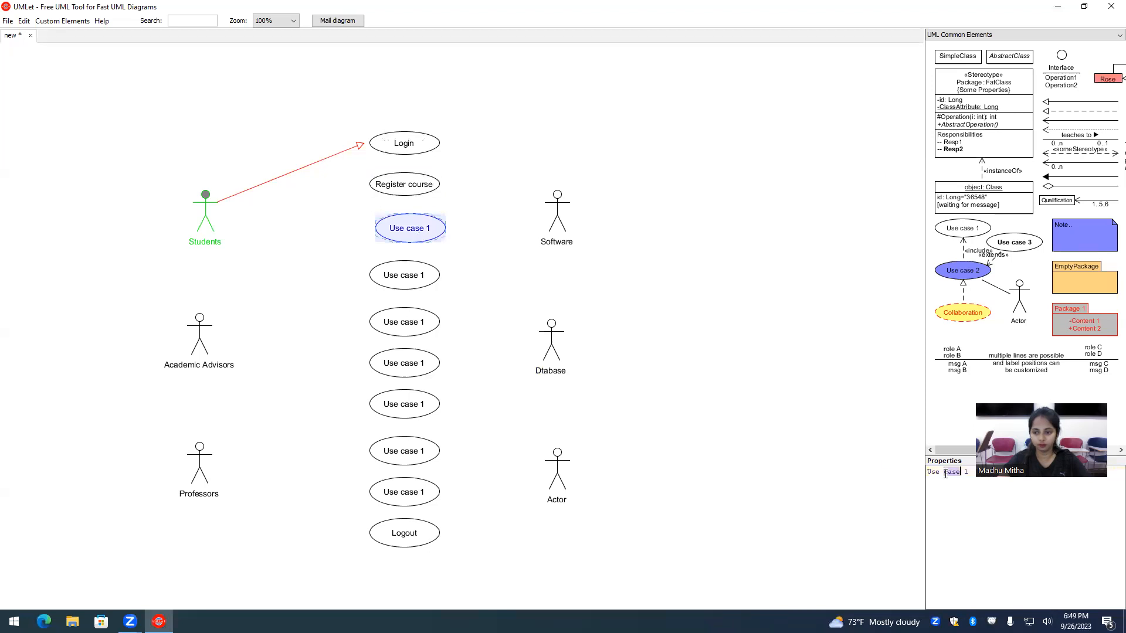
text(A)
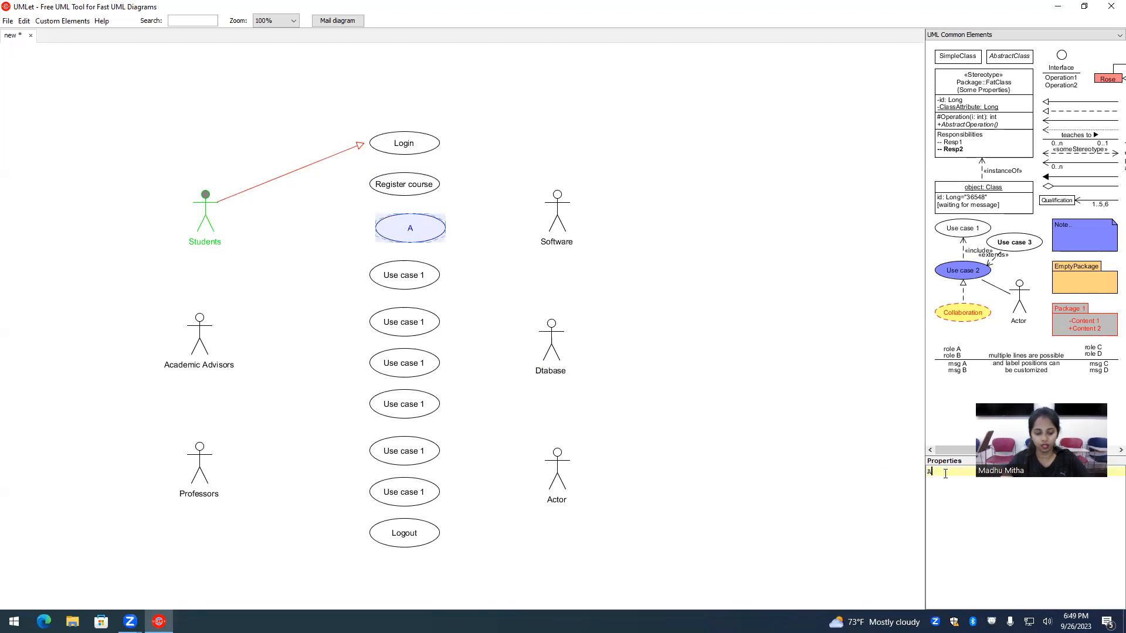
text(dd Course)
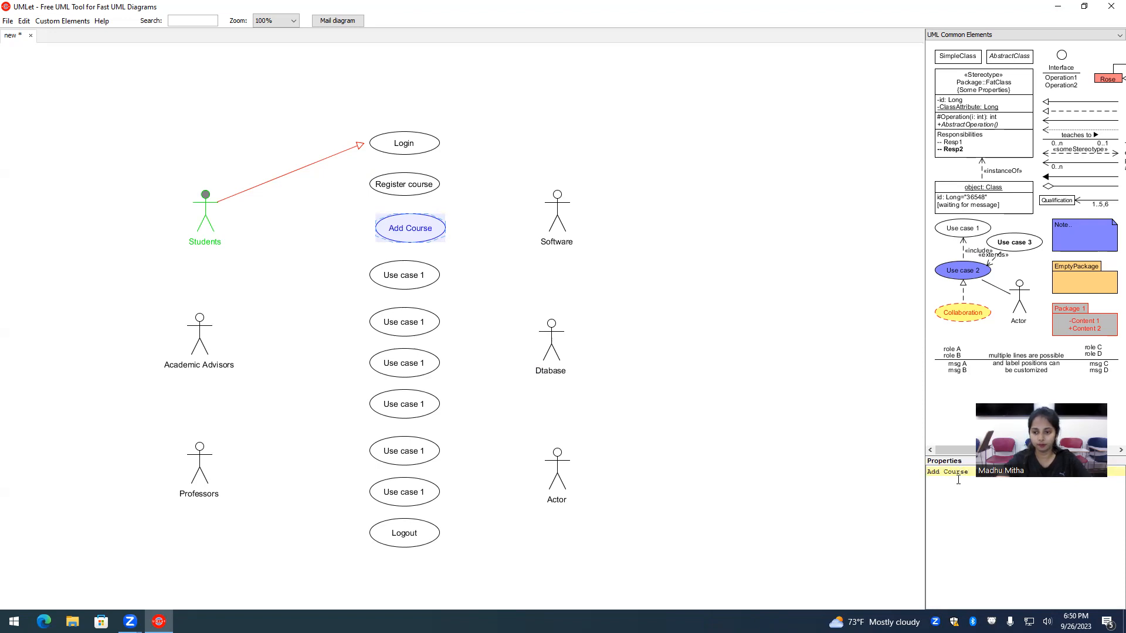
- Replace the name of the fourth use case, directly below Add Course, with "Remove"
click(381, 277)
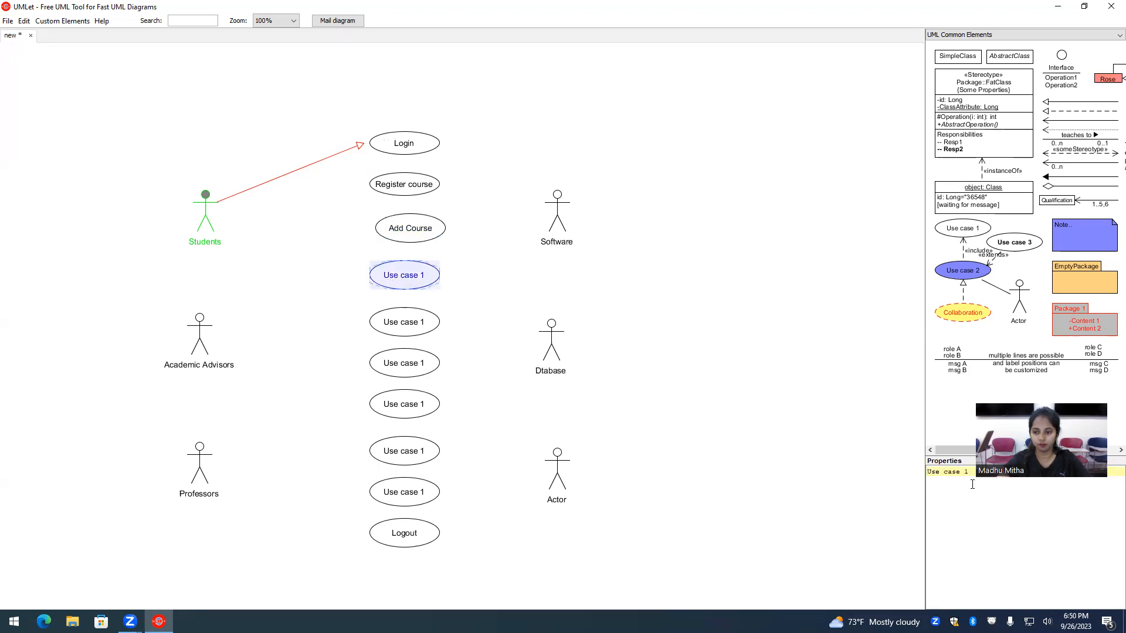
triple_click(955, 472)
text(Rem)
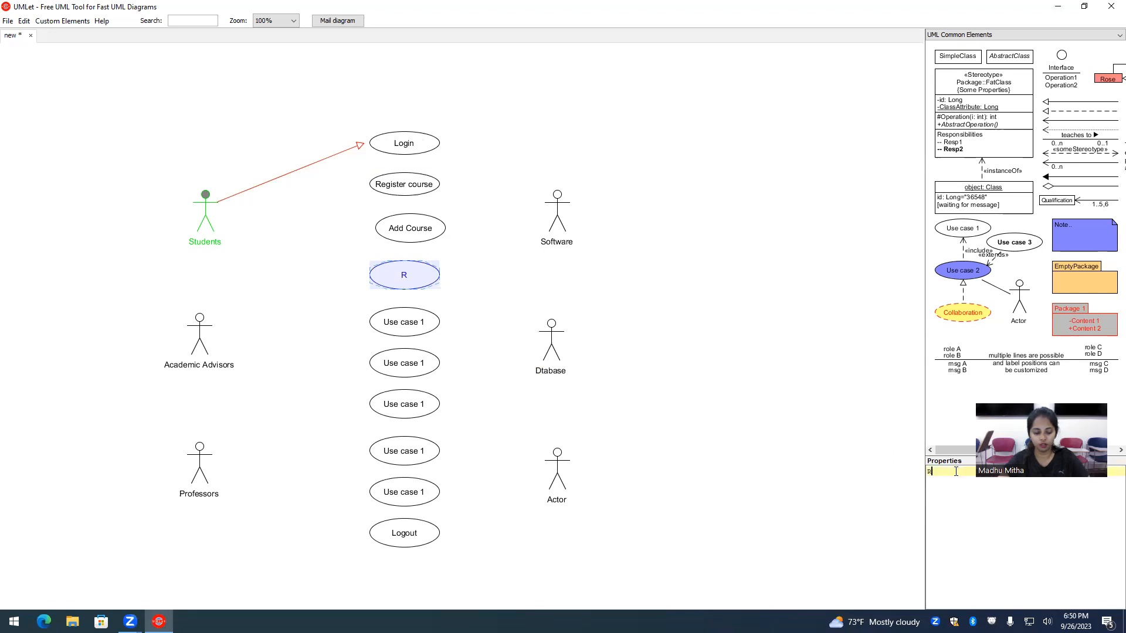
text(ove)
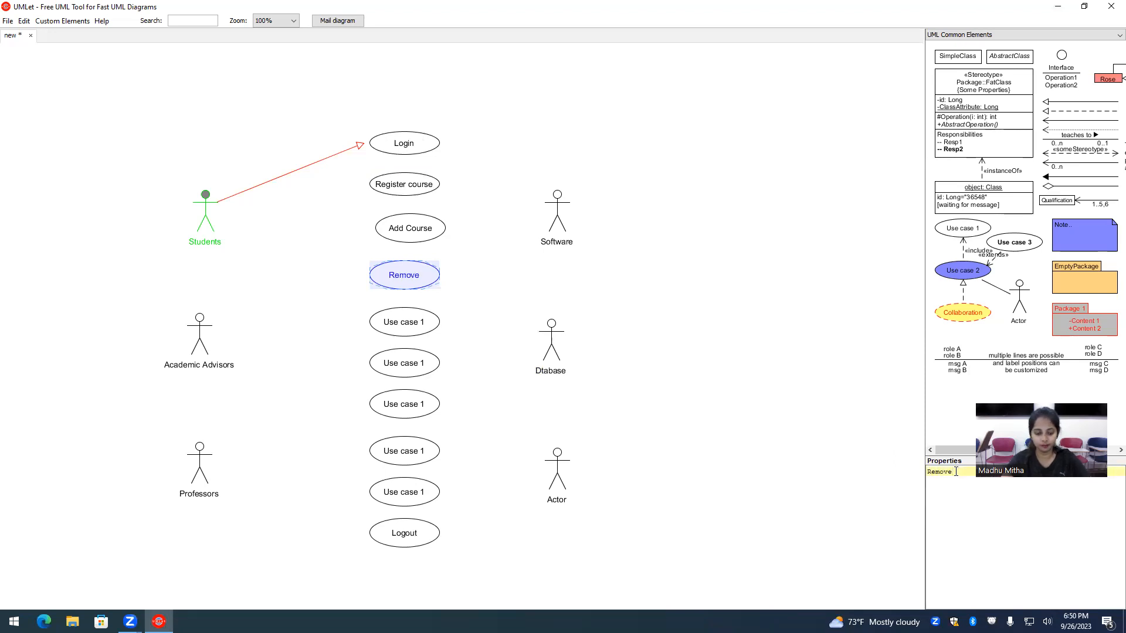